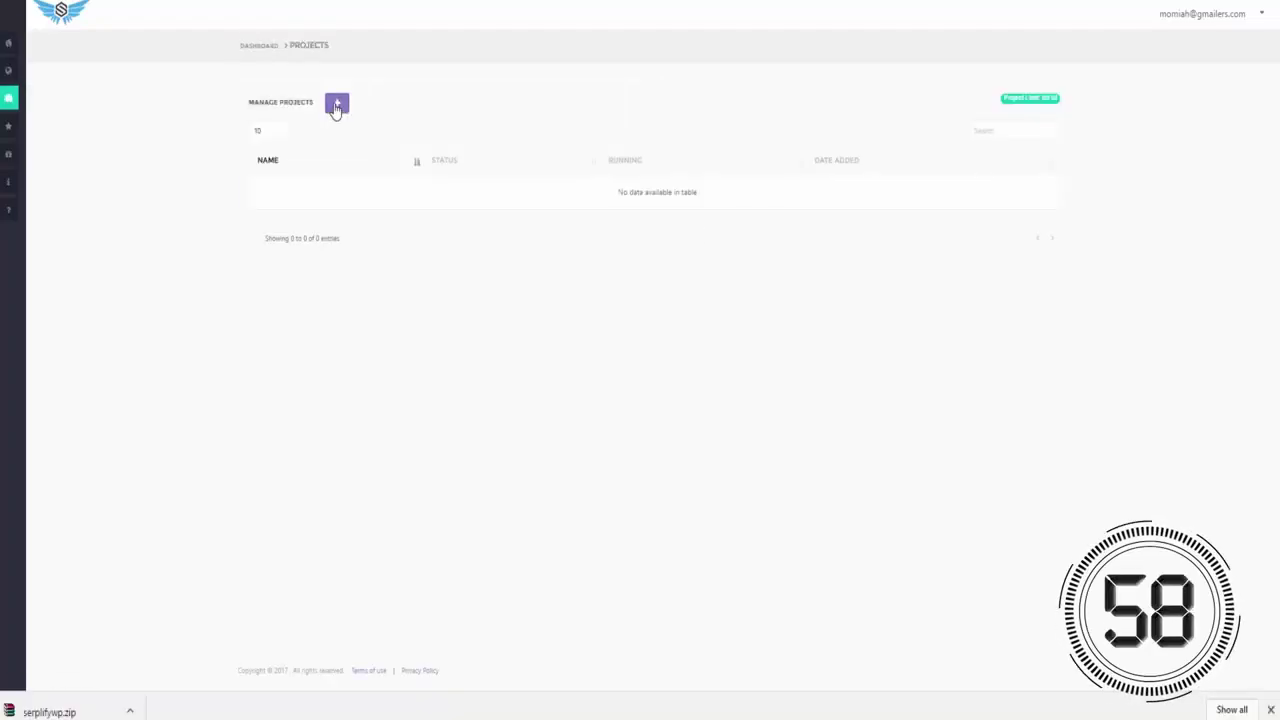
# Step: Add a new project and name it "gutter cleaner project"
pyautogui.click(337, 106)
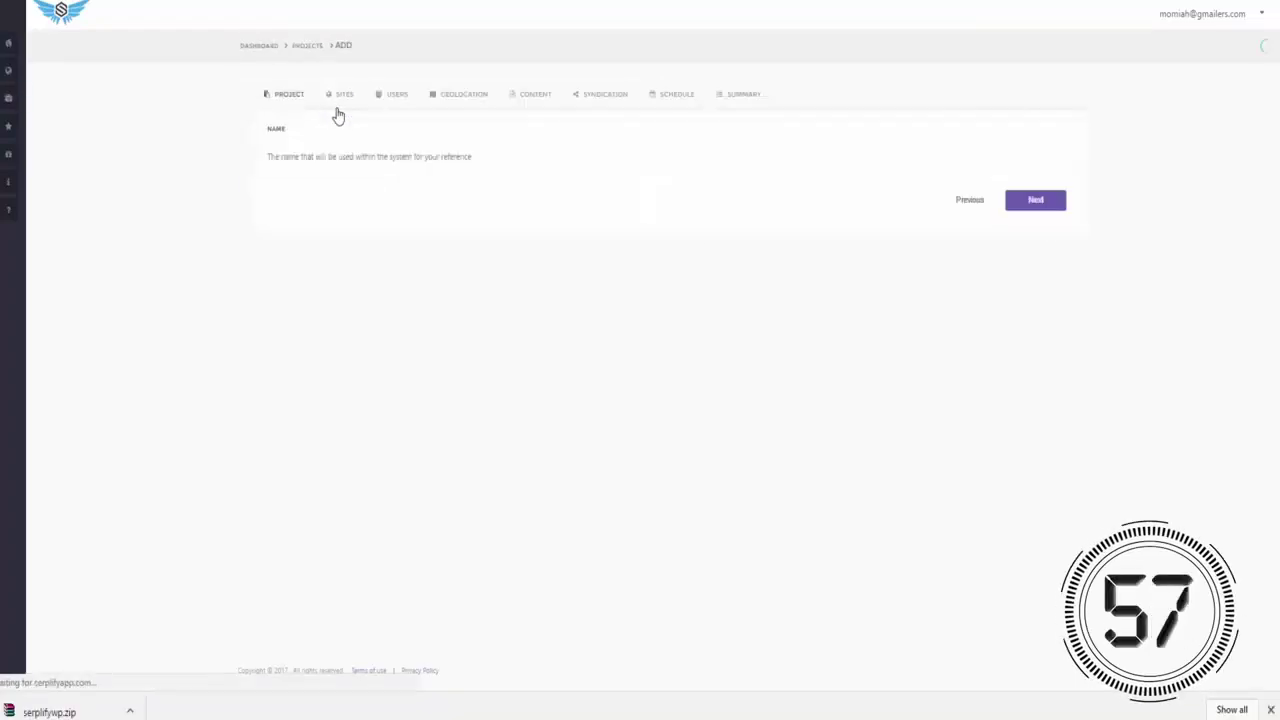
pyautogui.click(333, 141)
pyautogui.write('gutter clean')
pyautogui.write('ing')
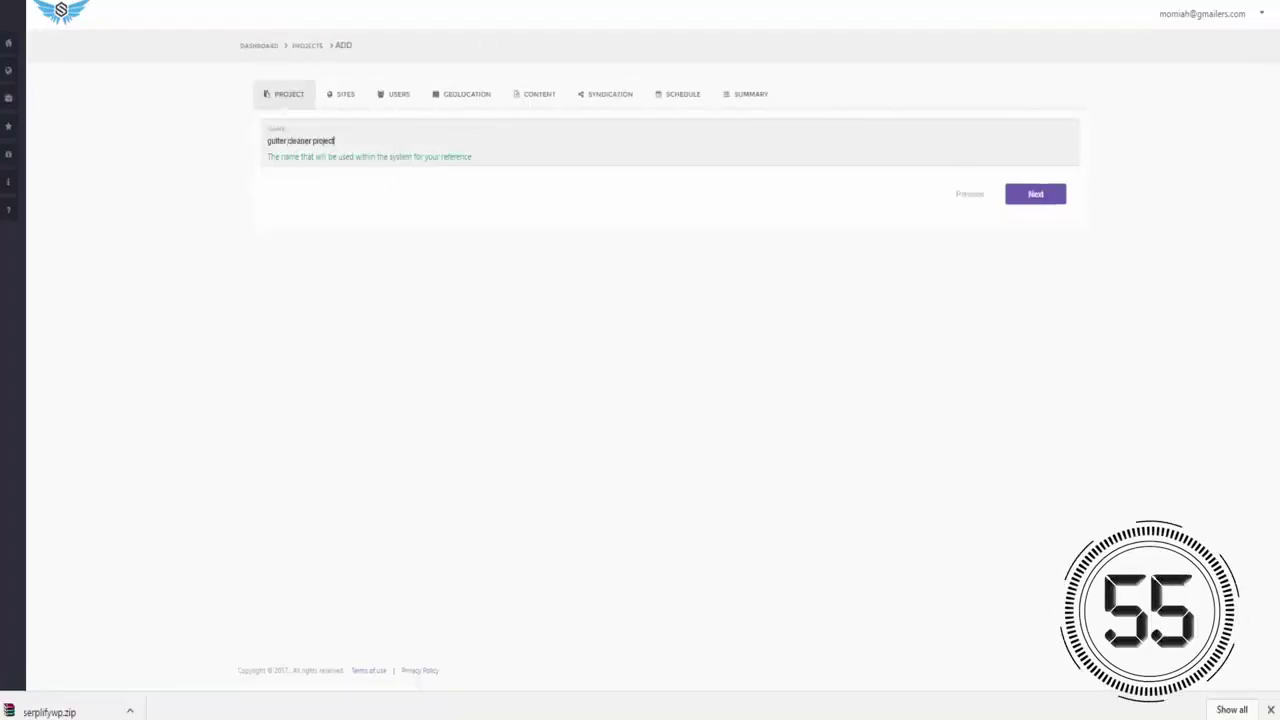
pyautogui.press('Return')
pyautogui.click(338, 146)
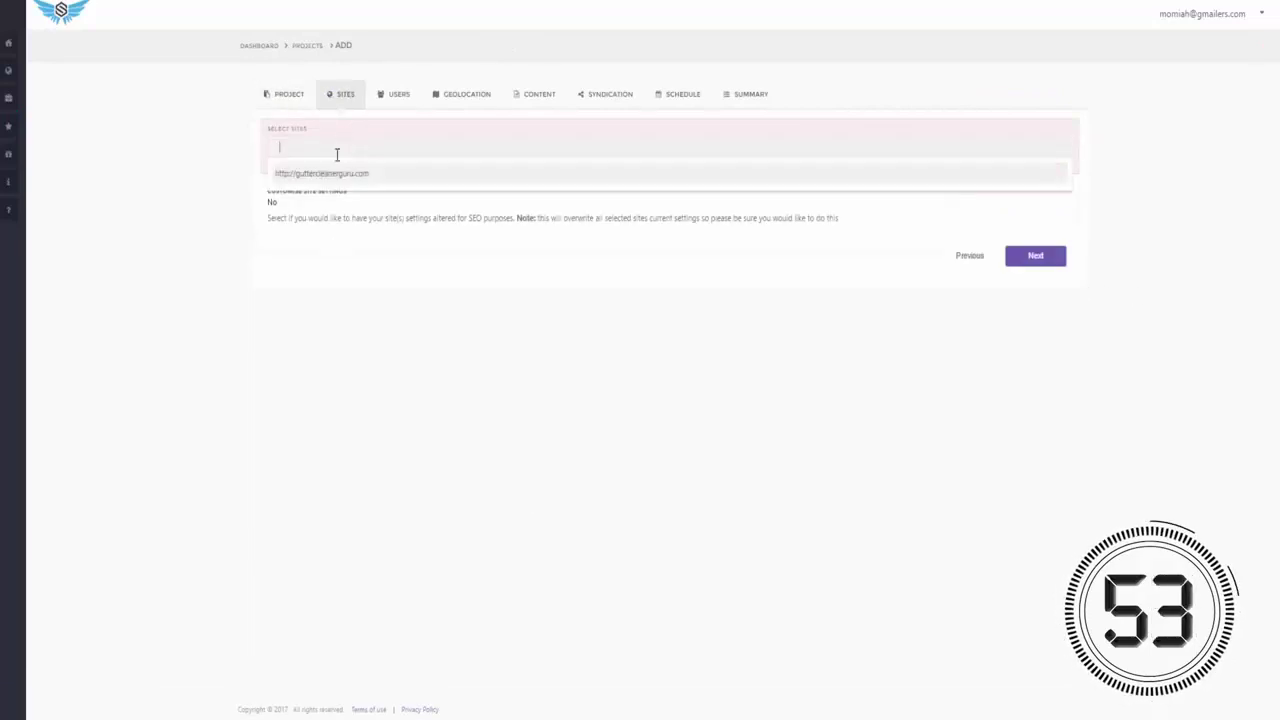
pyautogui.click(332, 171)
pyautogui.click(1058, 262)
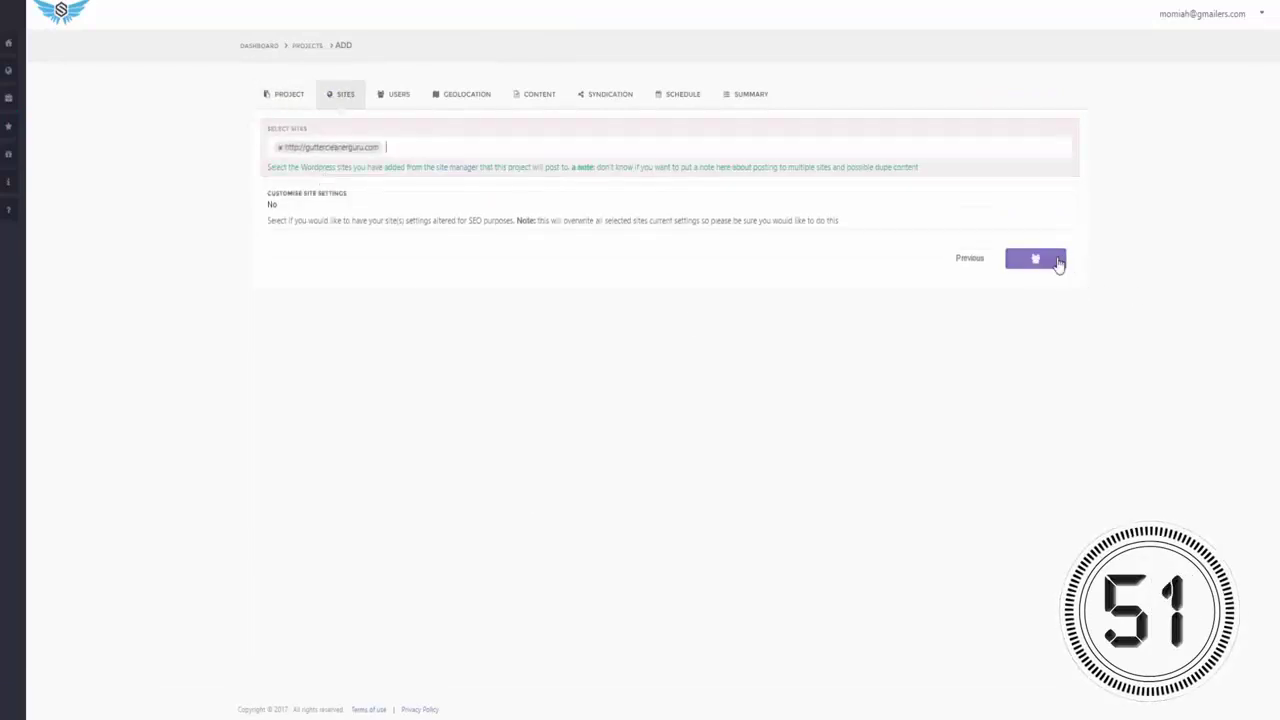
# Step: Target the whole United States with all of its states in the geolocation settings
pyautogui.click(263, 190)
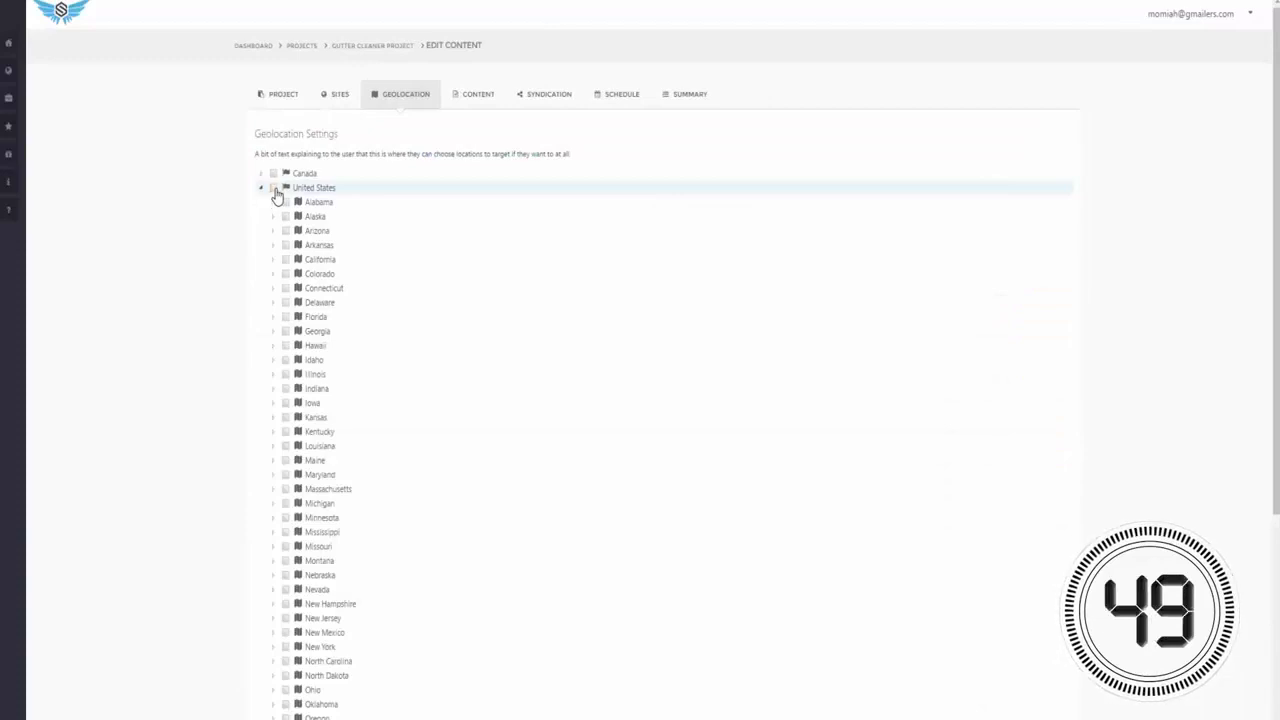
pyautogui.click(273, 188)
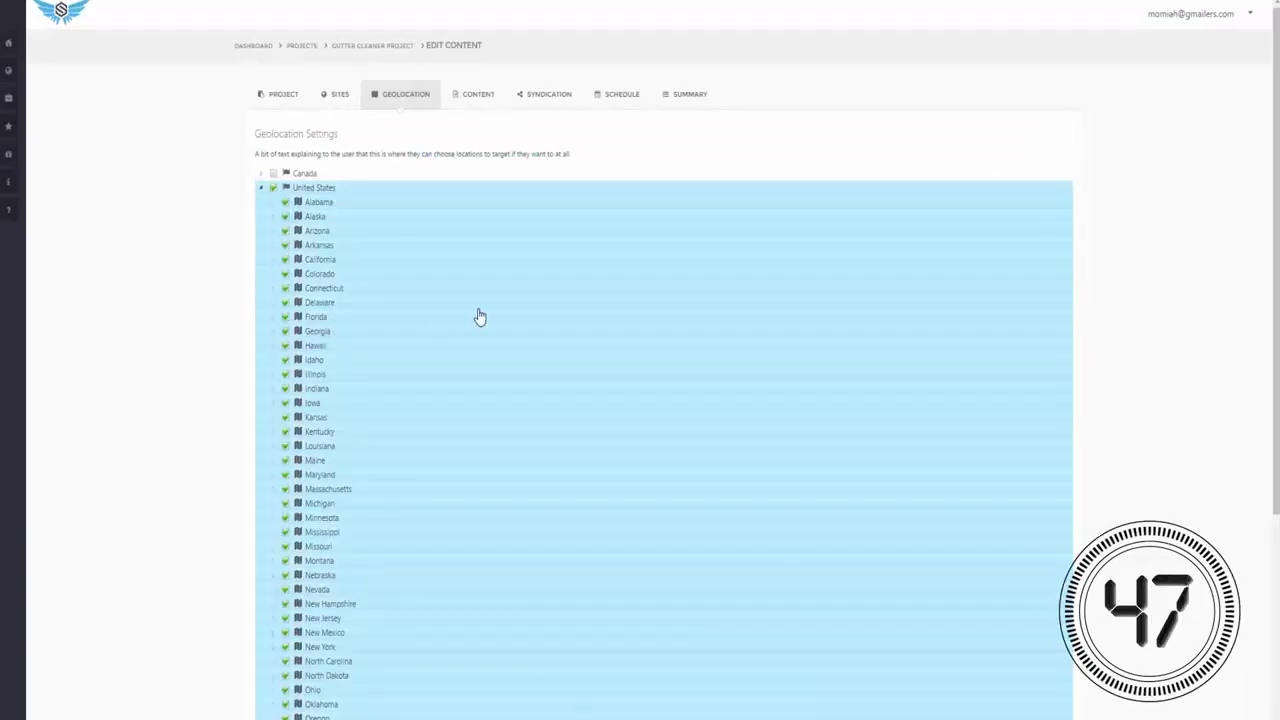
pyautogui.scroll(-3, 477, 317)
pyautogui.scroll(3, 479, 317)
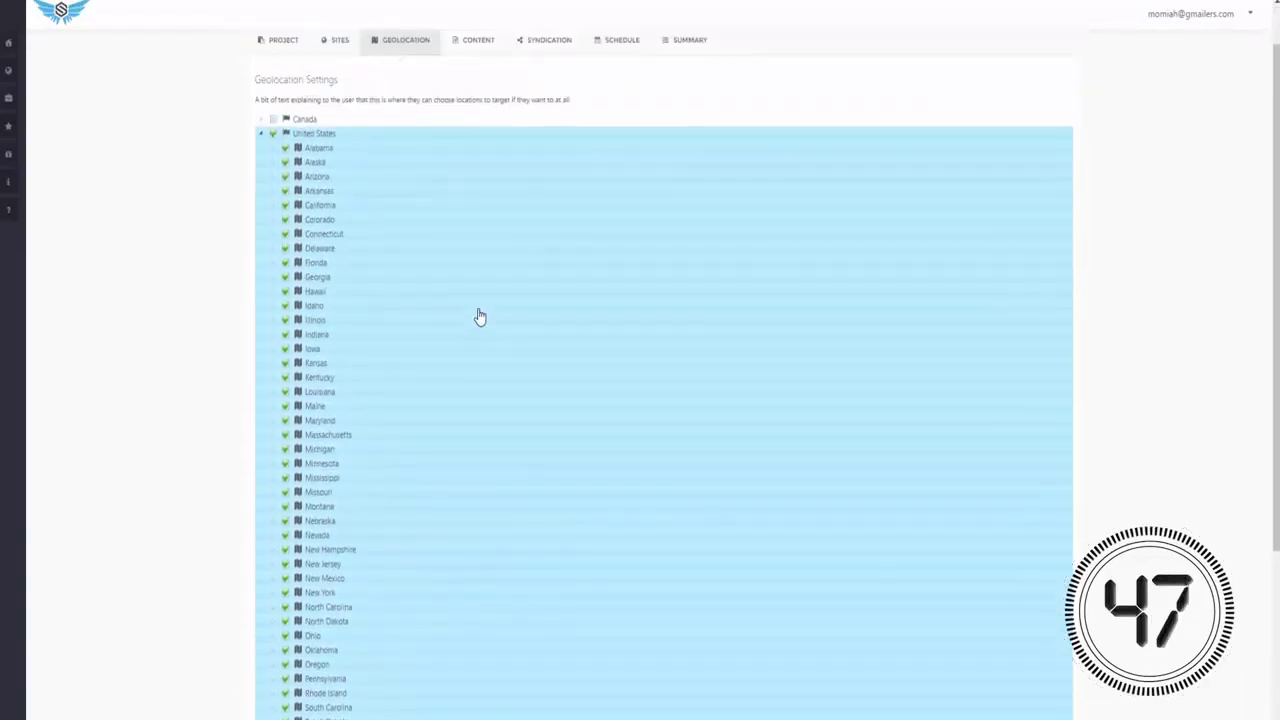
pyautogui.scroll(-2, 479, 317)
pyautogui.scroll(1, 479, 317)
pyautogui.scroll(1, 455, 265)
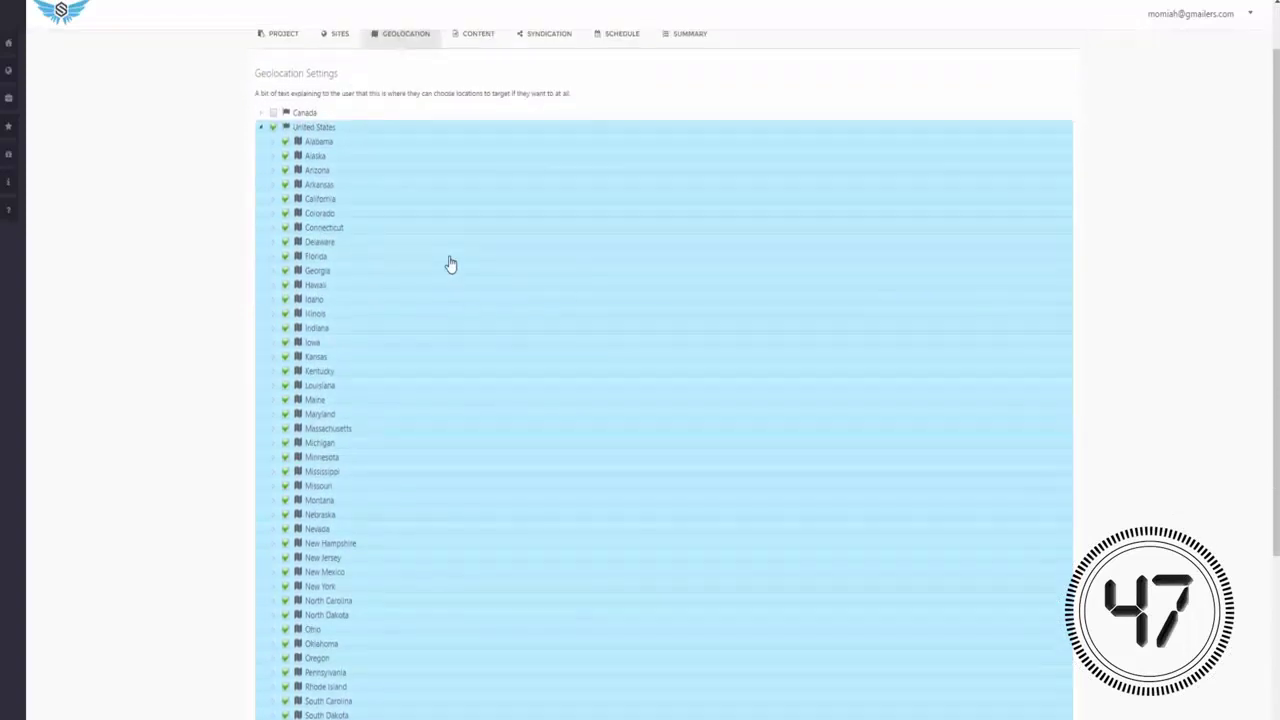
# Step: Examine the cities available for targeting within Alaska and Kansas
pyautogui.click(274, 163)
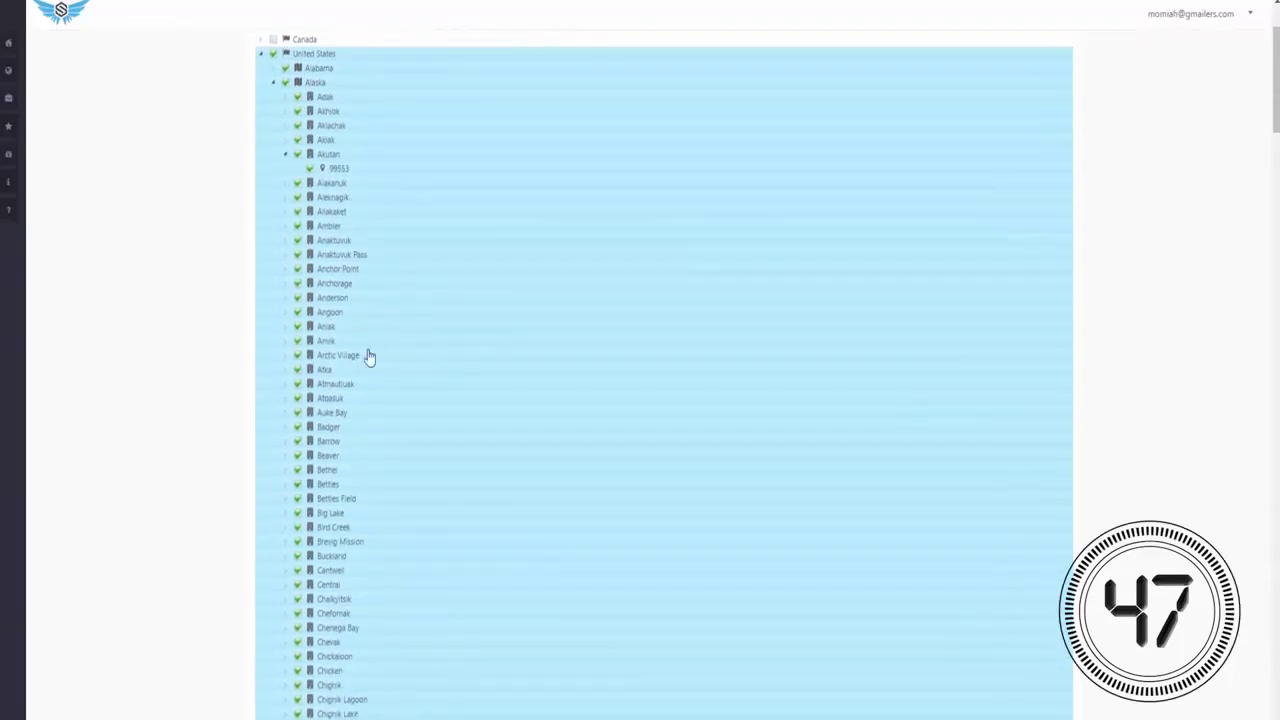
pyautogui.scroll(-10, 360, 457)
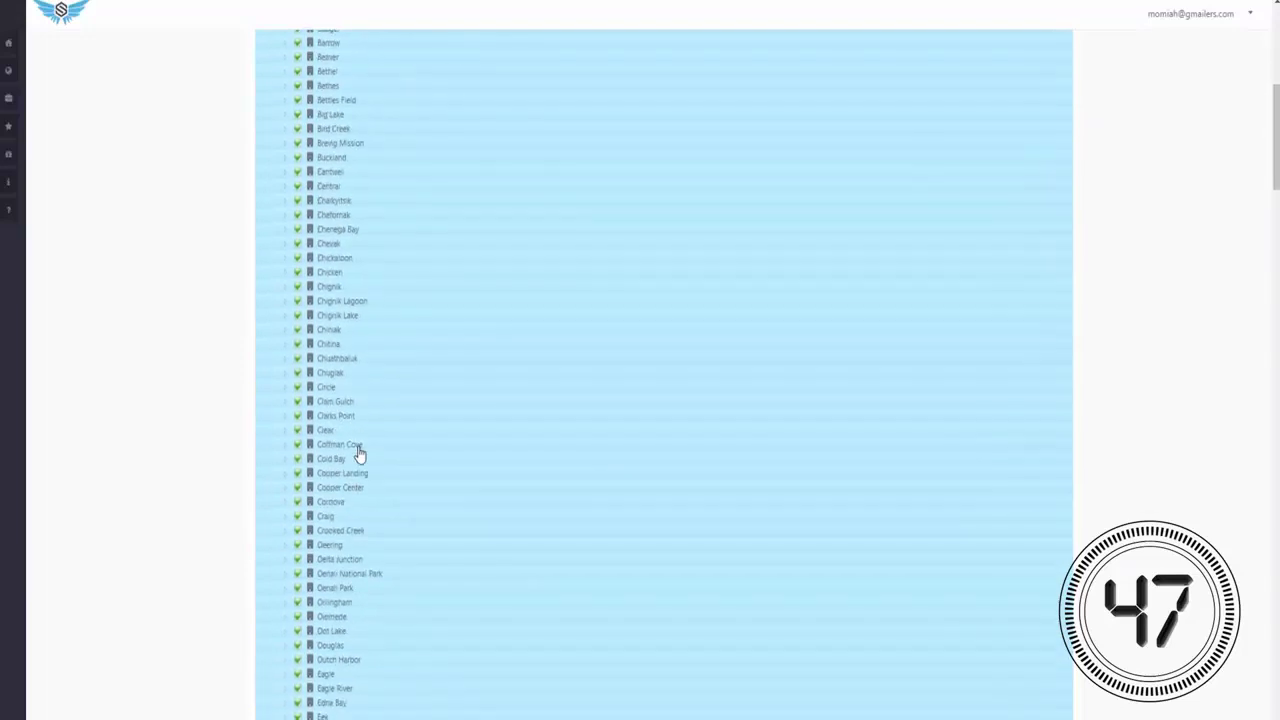
pyautogui.scroll(-12, 362, 445)
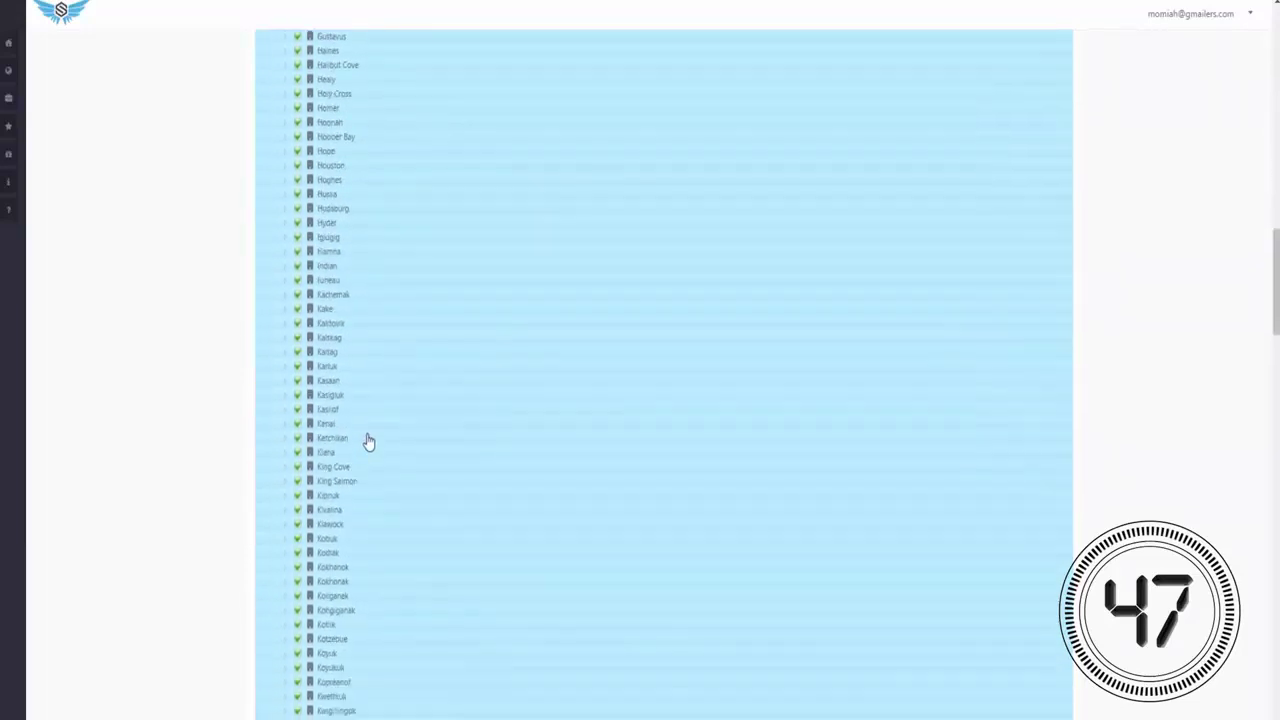
pyautogui.scroll(-15, 368, 442)
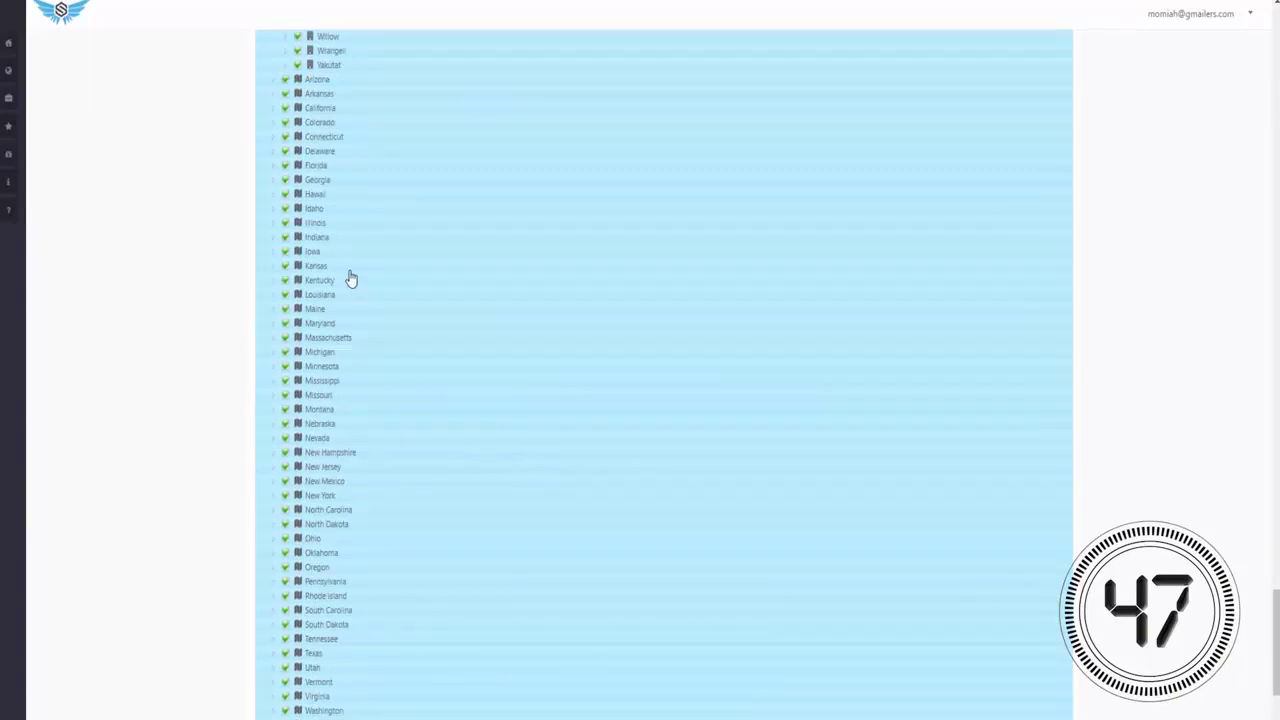
pyautogui.click(273, 266)
pyautogui.scroll(-10, 626, 360)
pyautogui.scroll(-12, 626, 367)
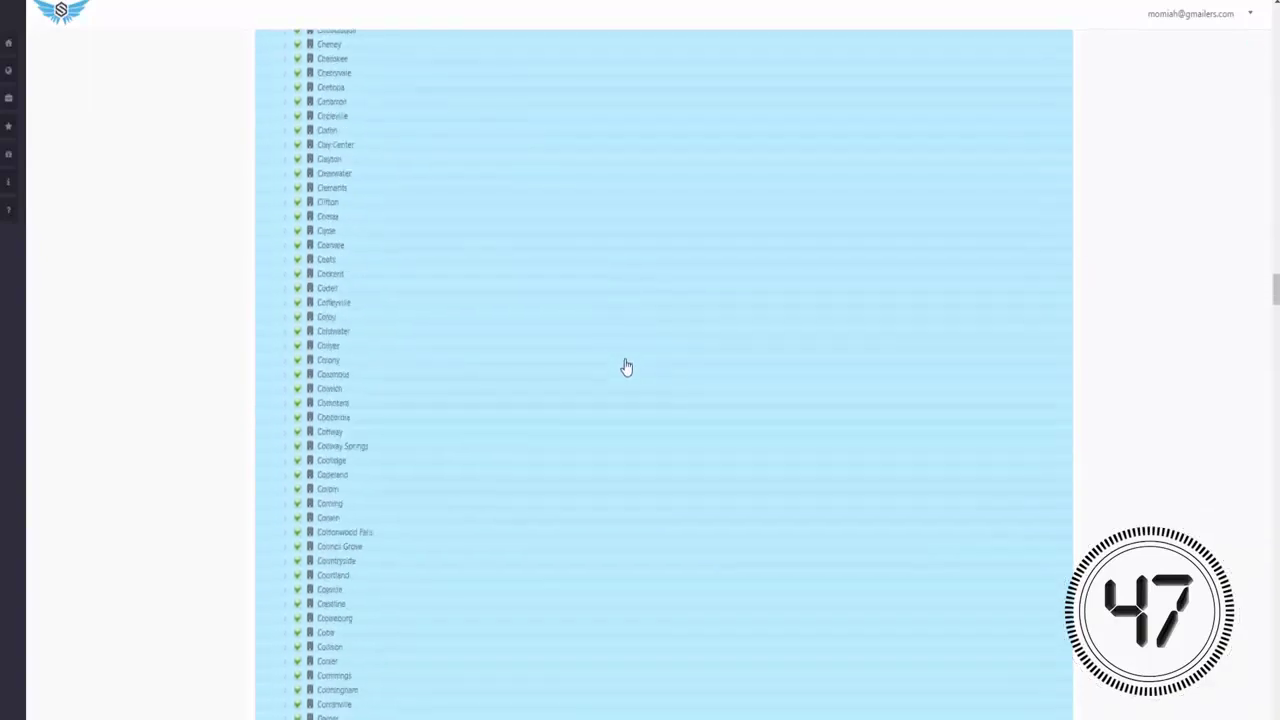
pyautogui.scroll(-15, 626, 367)
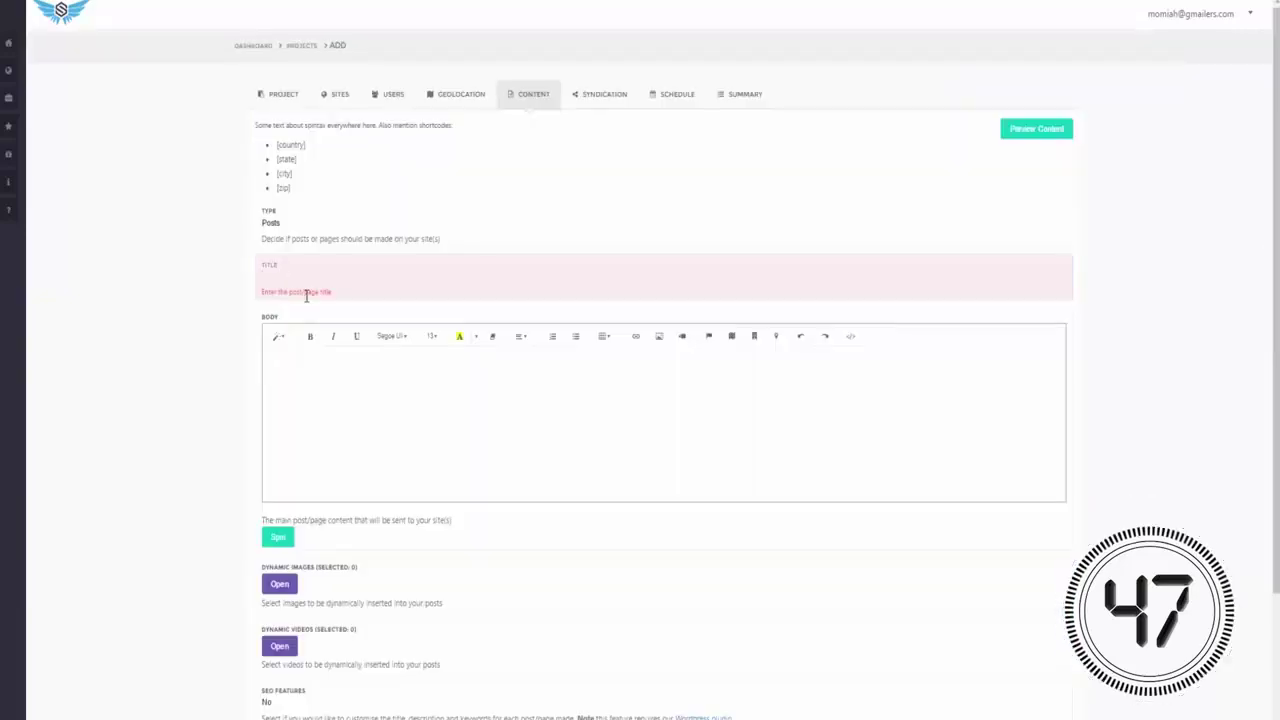
# Step: Set the post title to "Gutter Cleaner in [city], [state], [country]" and paste the gutter-cleaning article into the body
pyautogui.click(306, 294)
pyautogui.write('Gutter Cleaner in')
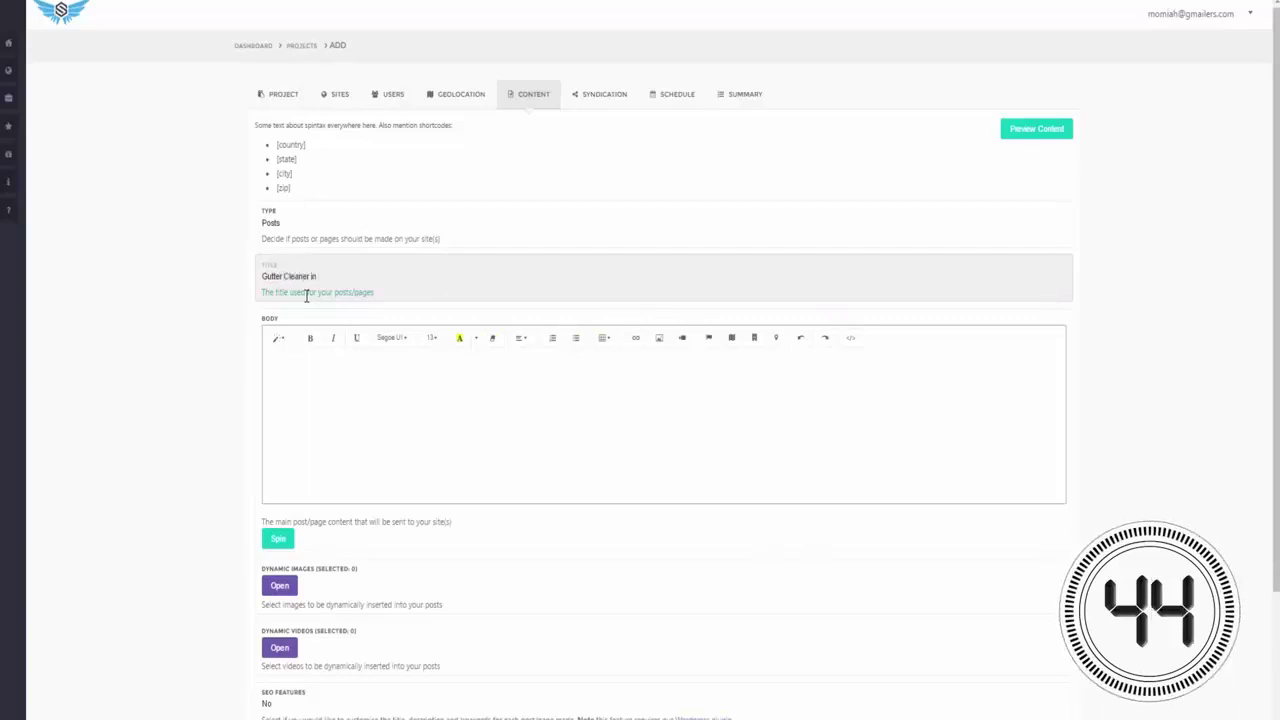
pyautogui.write('[city], [state], [country]')
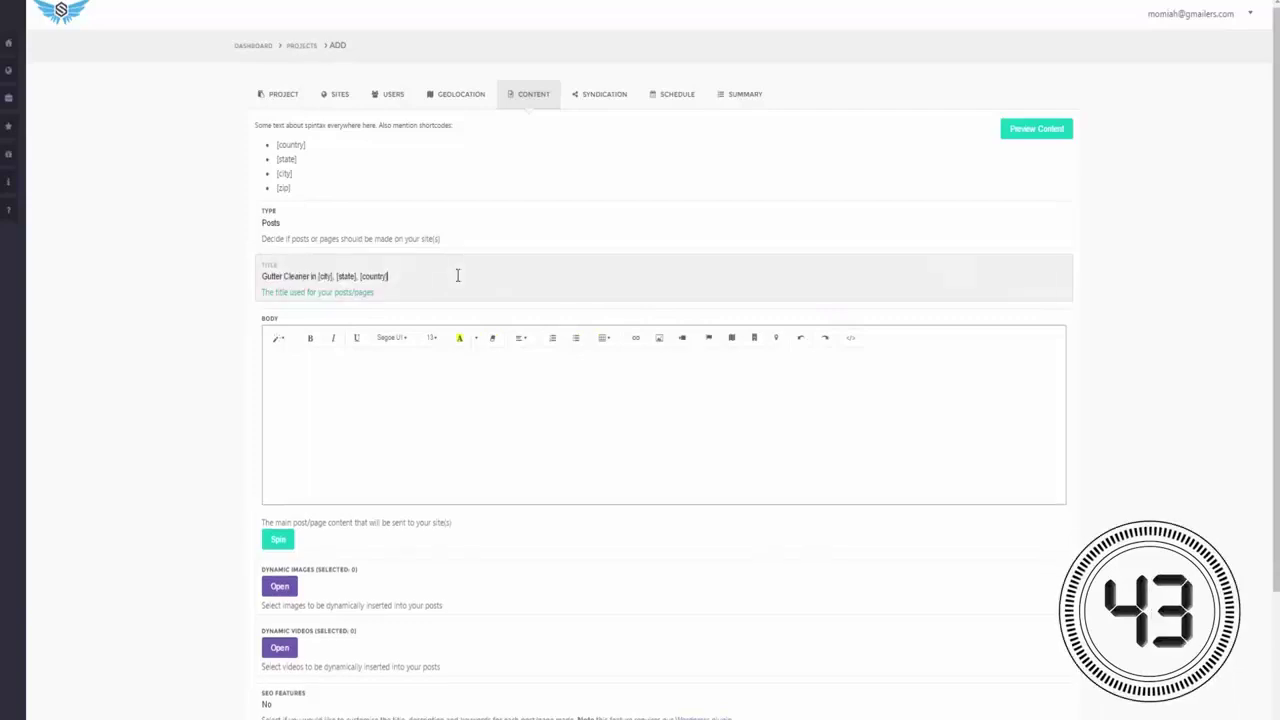
pyautogui.click(406, 383)
pyautogui.hotkey('ctrl', 'v')
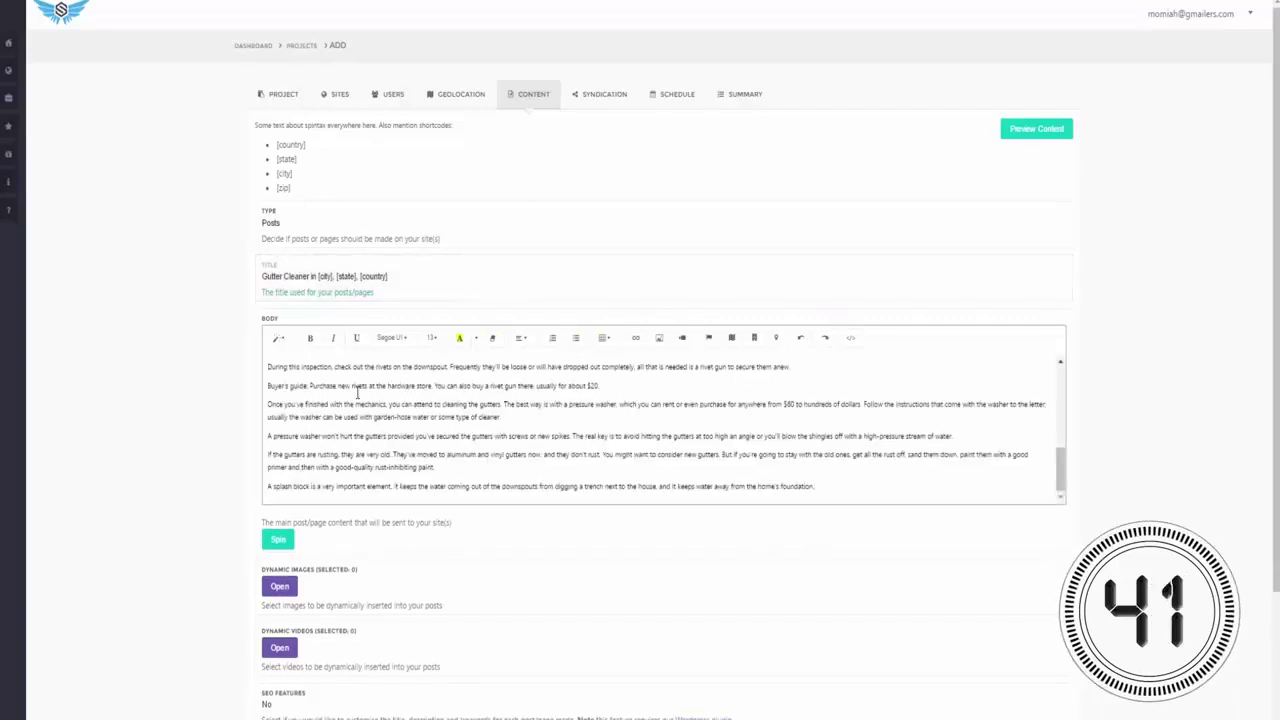
# Step: Spin the body article with Spin Rewriter and use the spun text as the post content
pyautogui.click(275, 541)
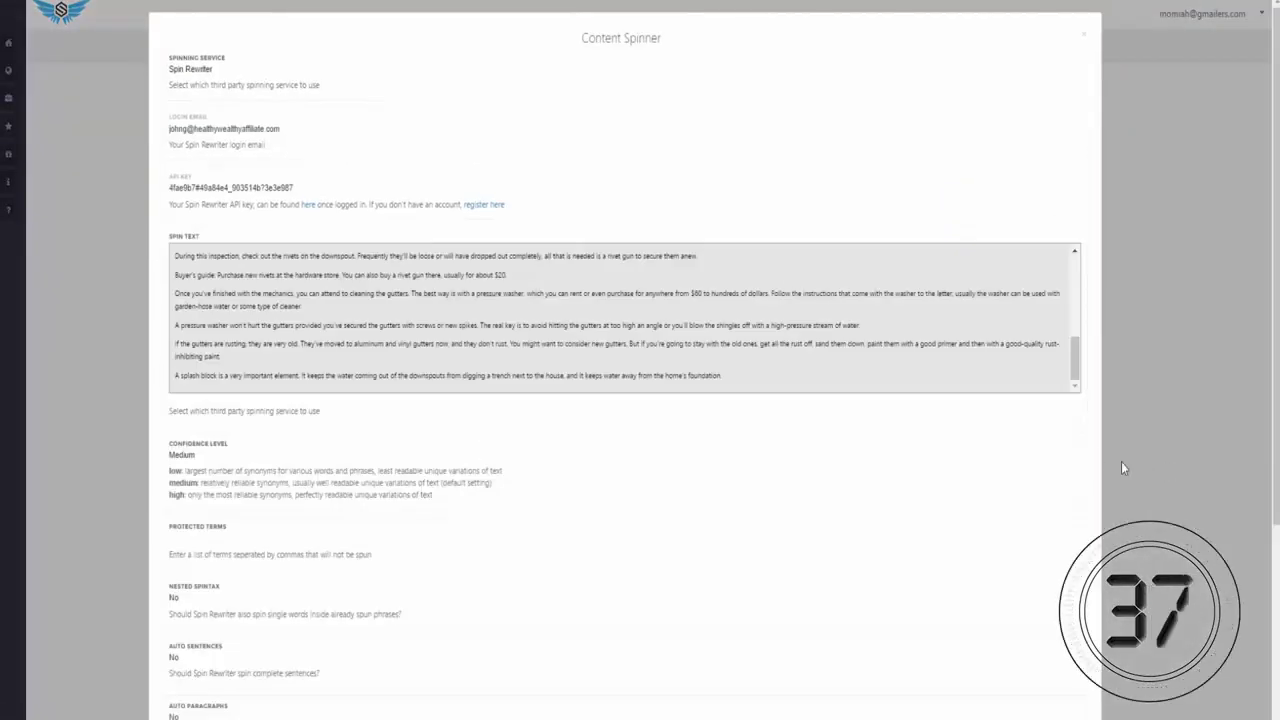
pyautogui.scroll(-5, 1121, 461)
pyautogui.click(954, 686)
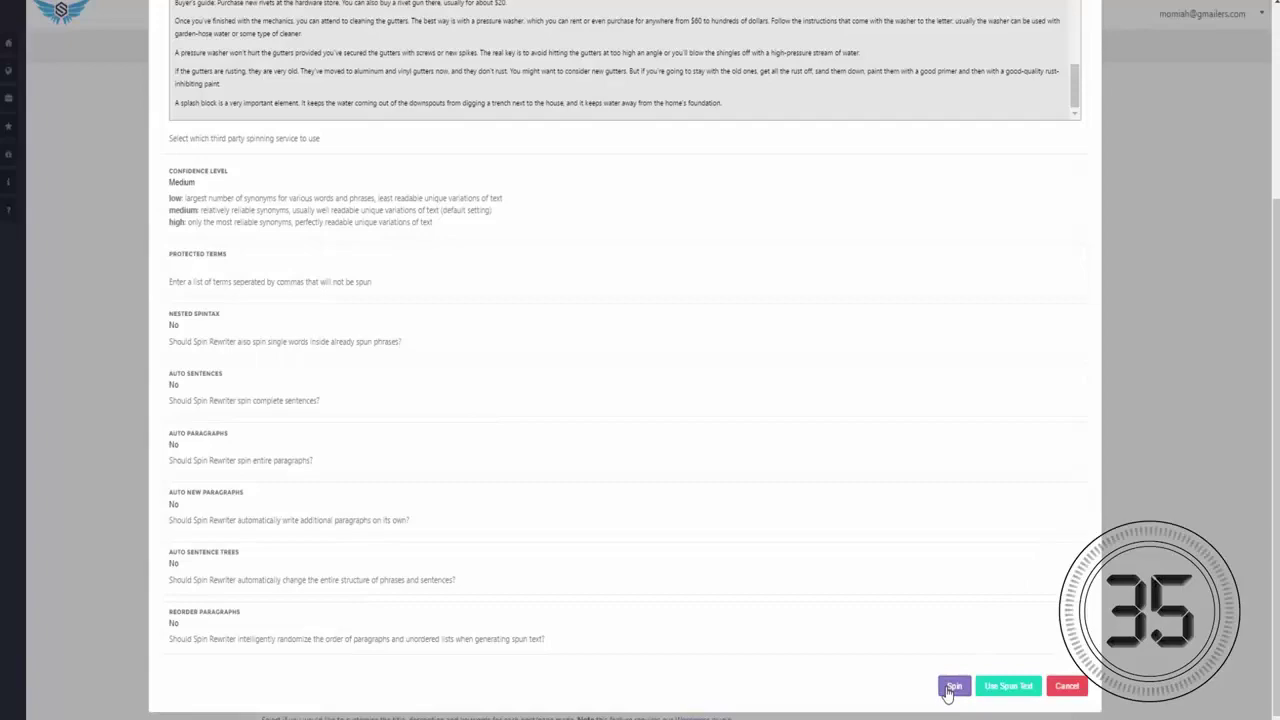
pyautogui.click(1008, 688)
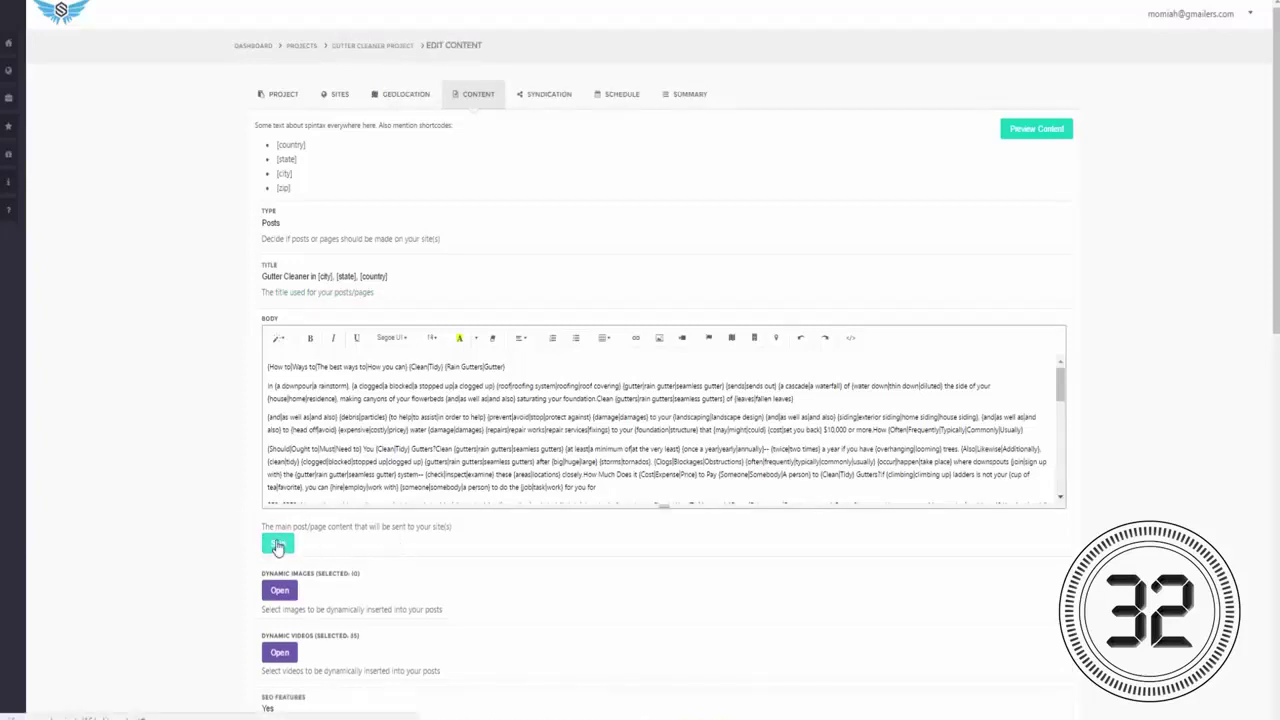
# Step: Look at the Content Spinner's Word AI and Spinner Chief services, return to Spin Rewriter and close the spinner
pyautogui.click(278, 545)
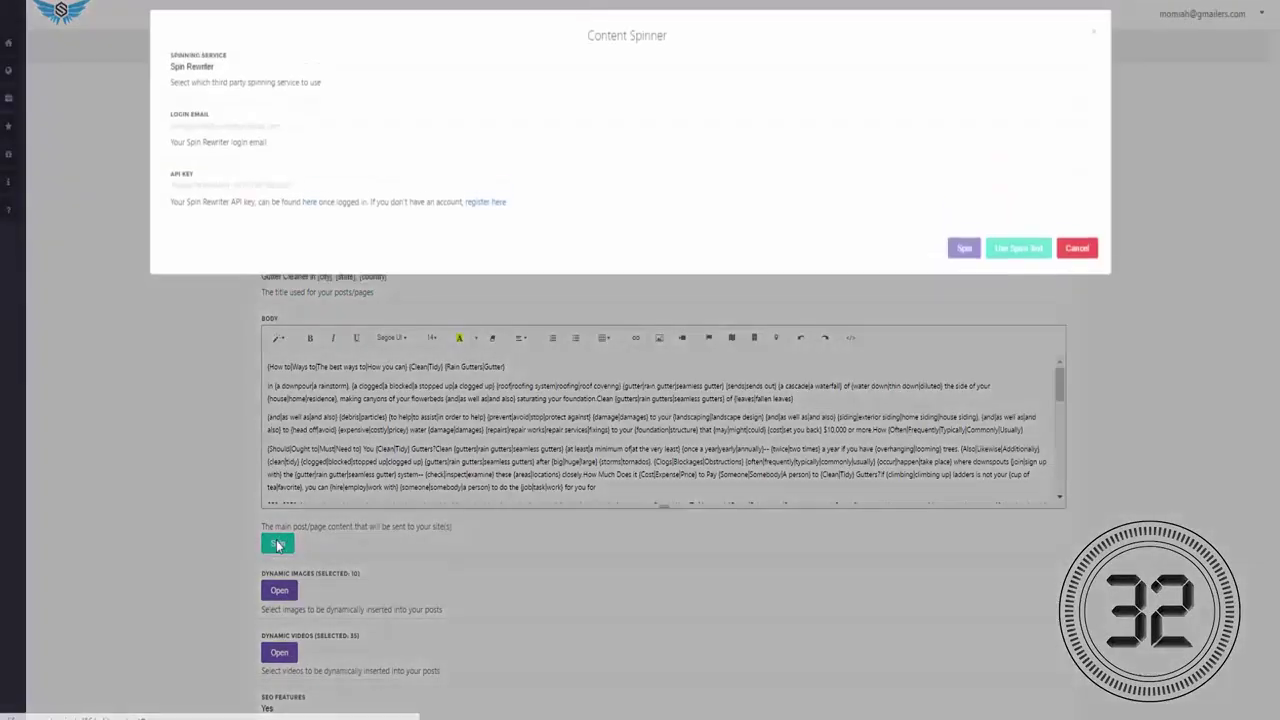
pyautogui.click(224, 76)
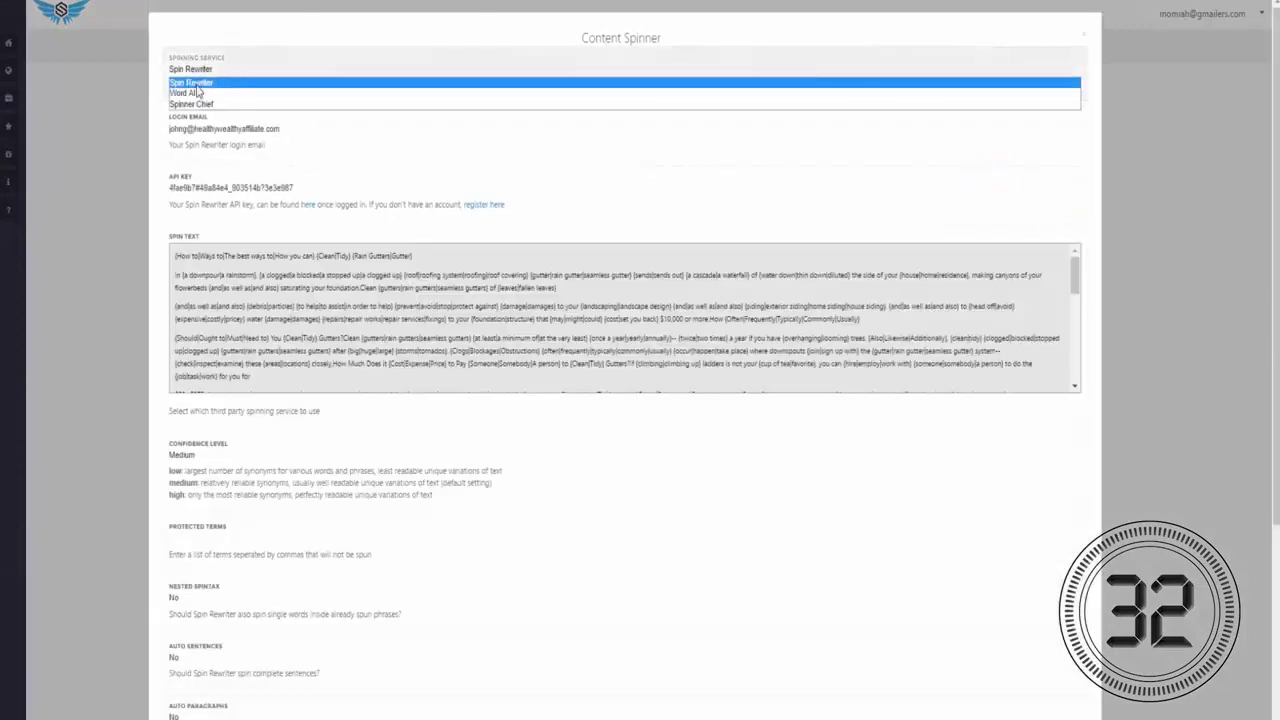
pyautogui.click(197, 92)
pyautogui.click(203, 77)
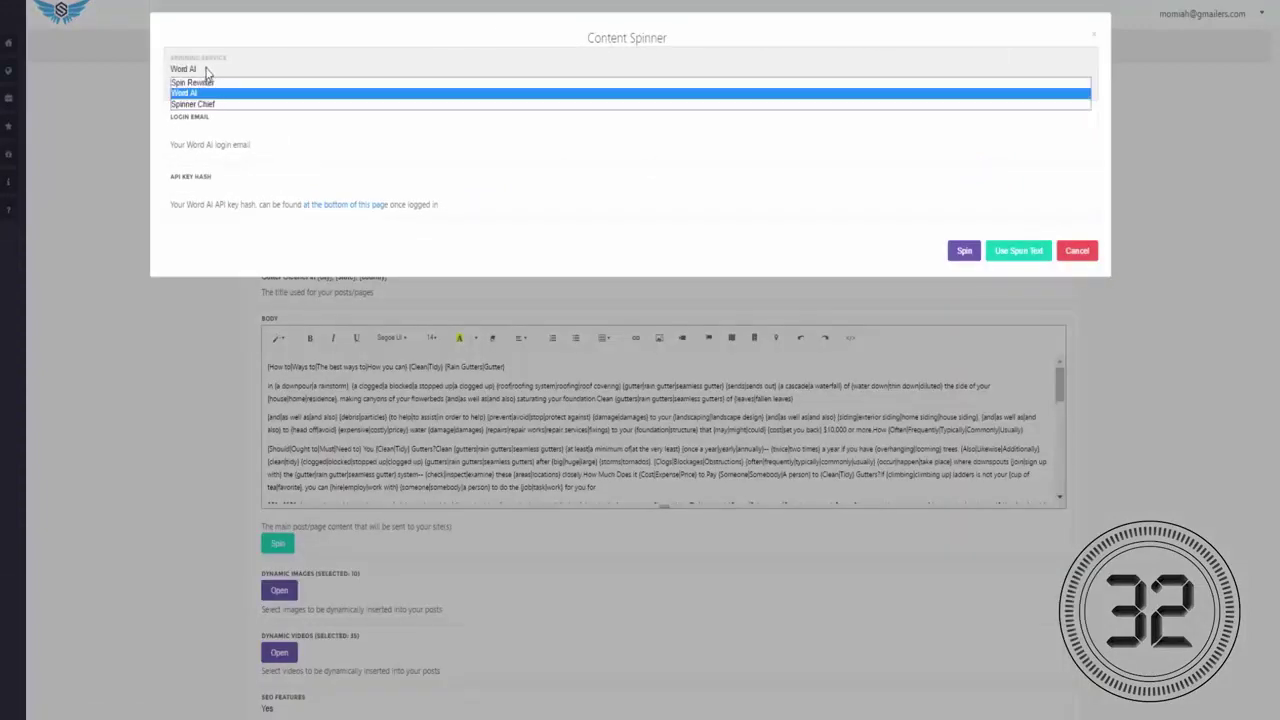
pyautogui.click(184, 102)
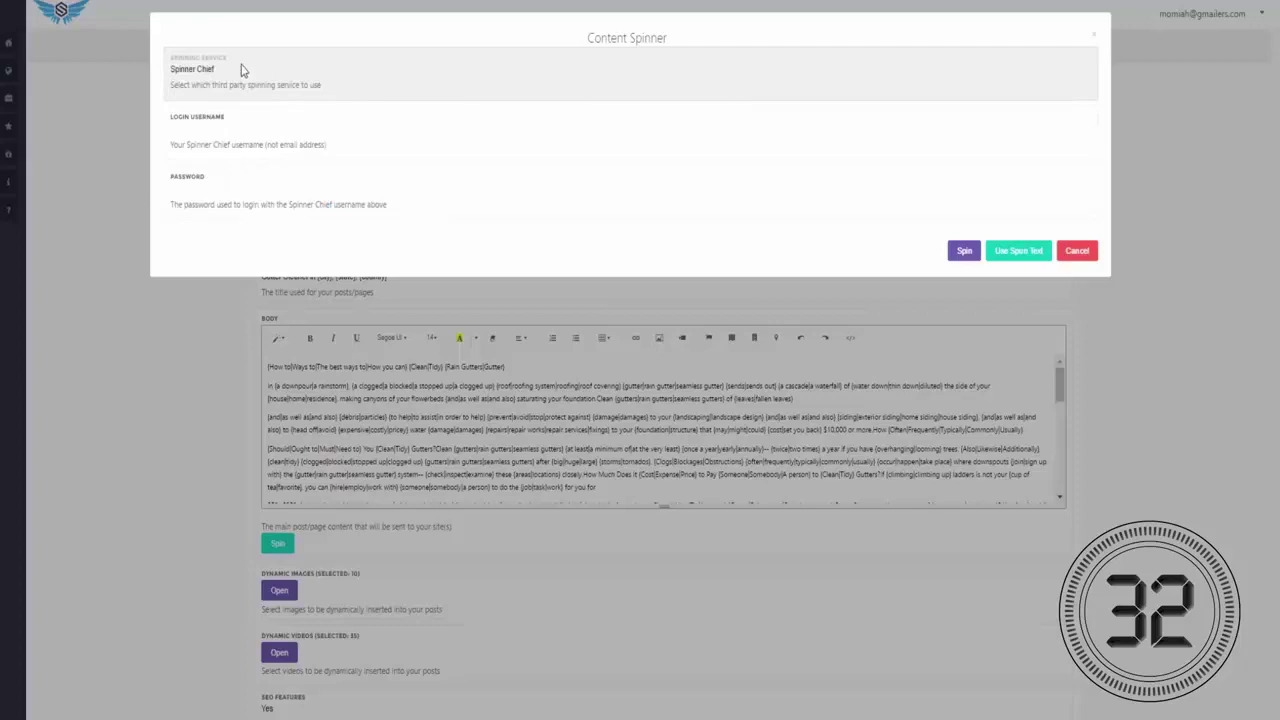
pyautogui.click(230, 72)
pyautogui.click(186, 83)
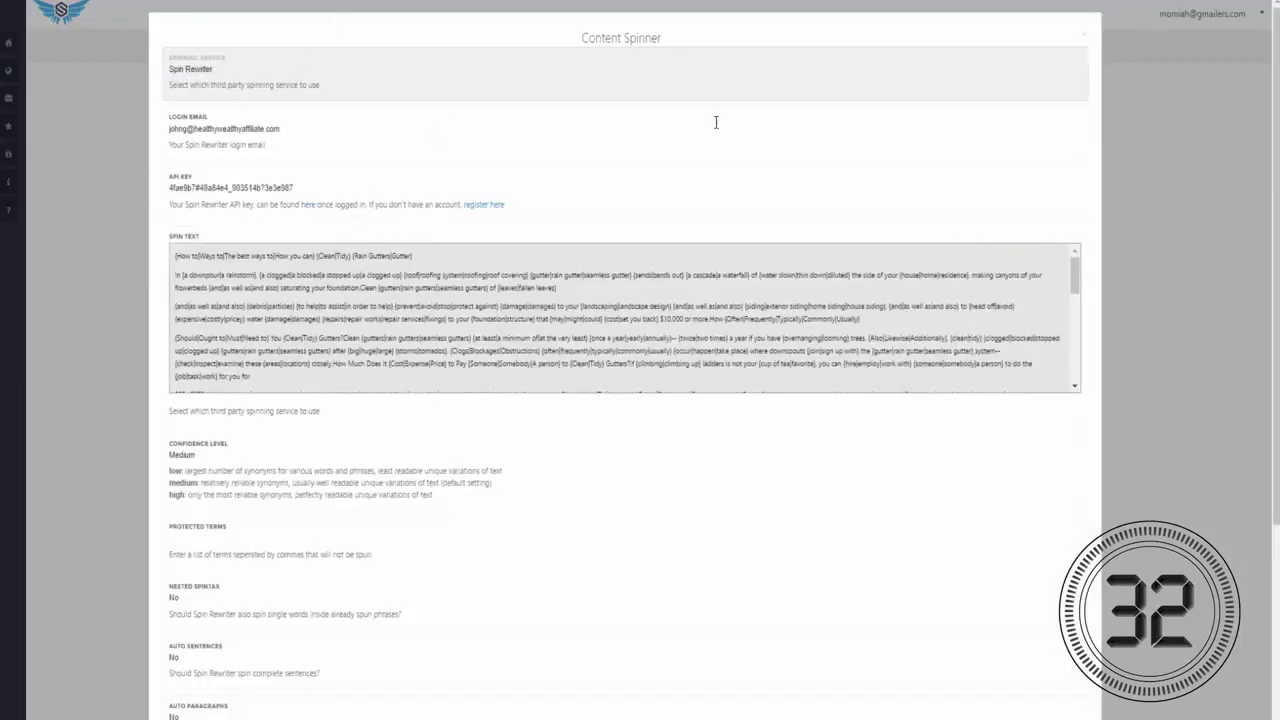
pyautogui.click(1086, 40)
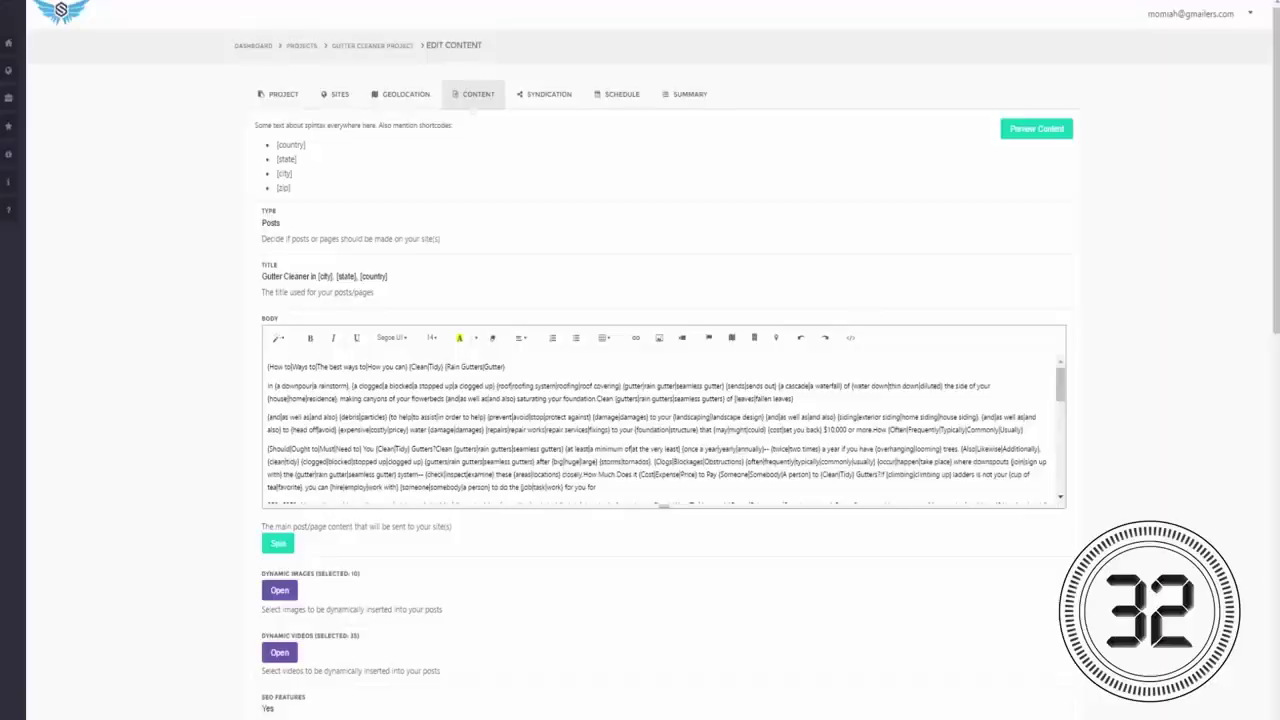
# Step: Search the dynamic images for "gutter" and add three of the found pictures to the selection
pyautogui.scroll(-2, 280, 430)
pyautogui.click(280, 428)
pyautogui.click(232, 70)
pyautogui.click(255, 108)
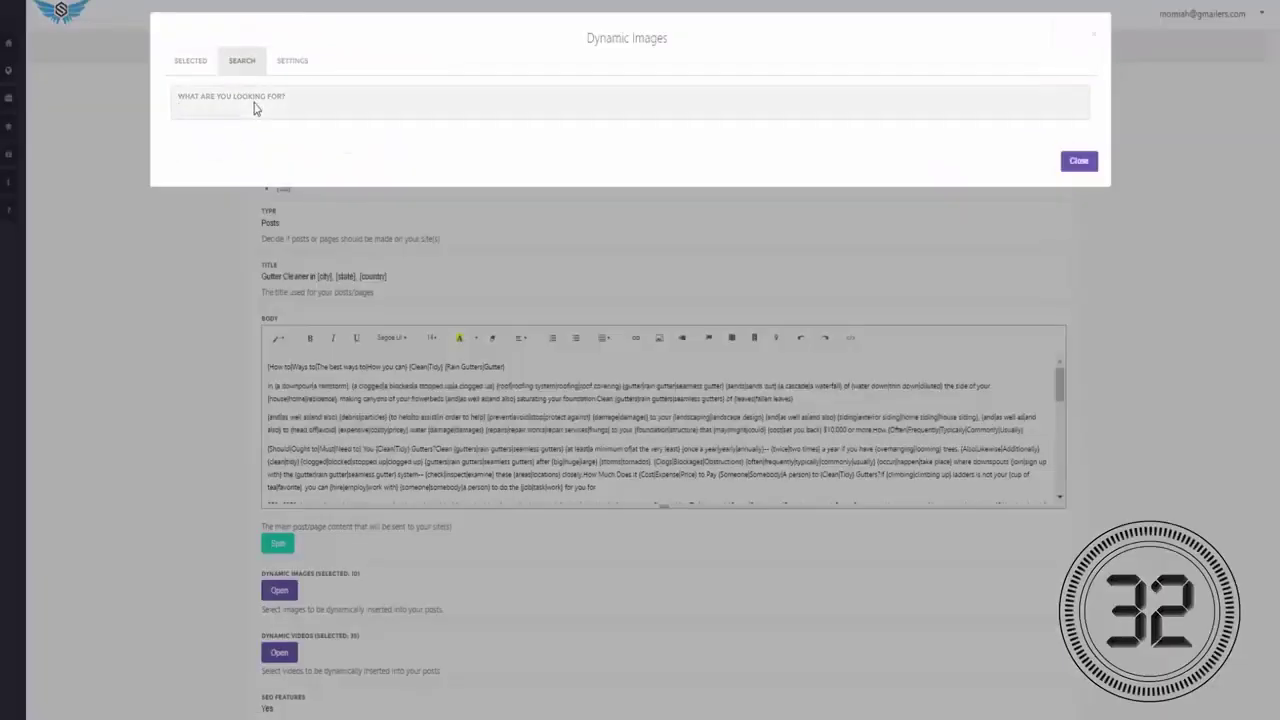
pyautogui.write('gutter')
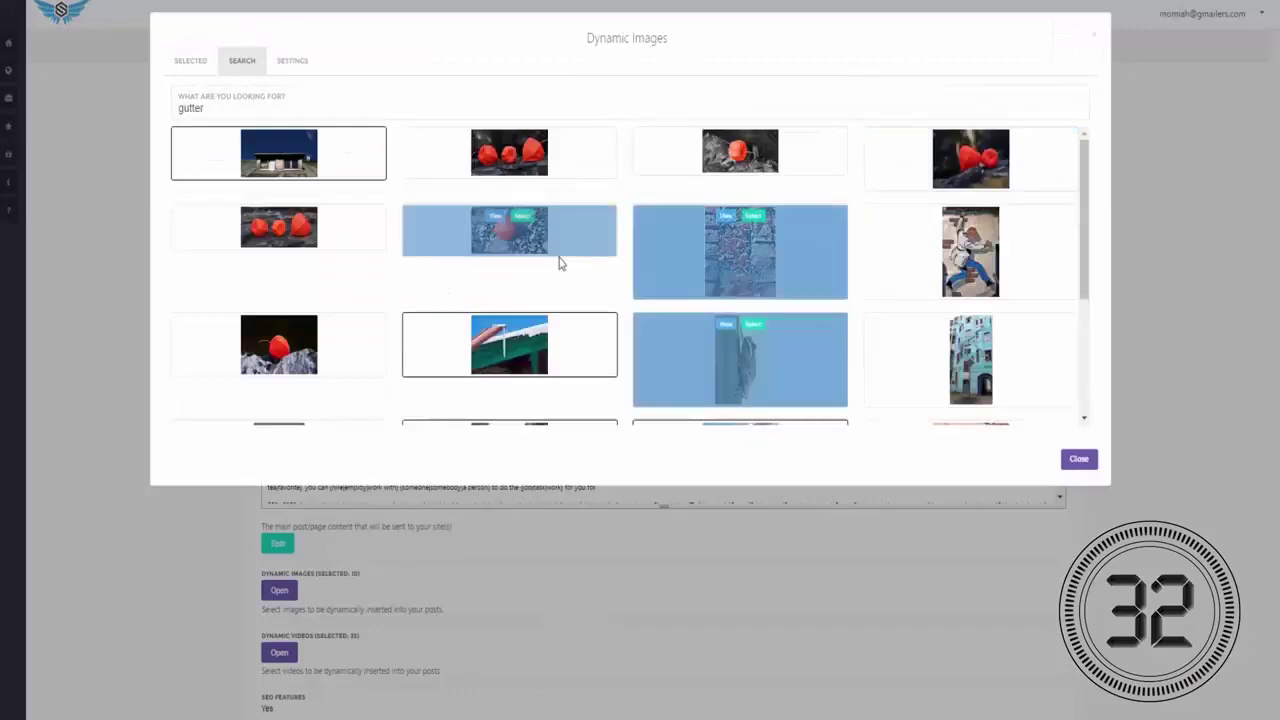
pyautogui.press('Escape')
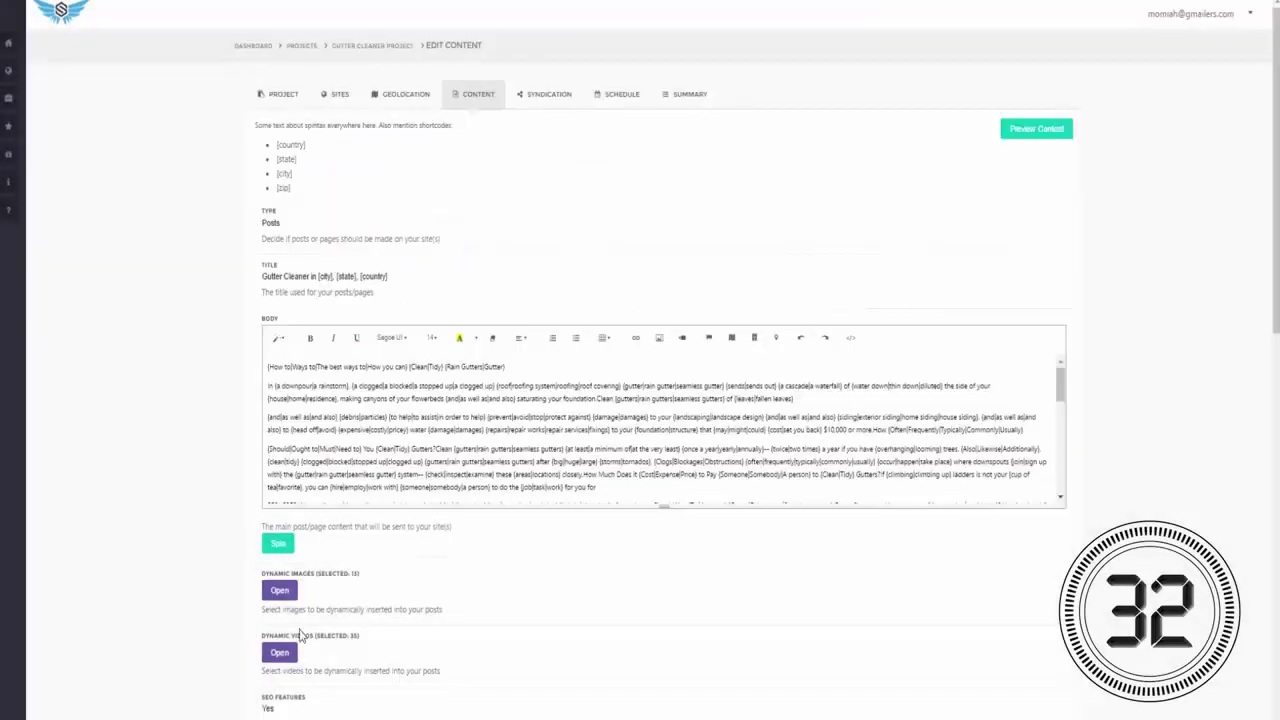
# Step: From the "gutter cleaner company" dynamic video search, select "KF Window Cleaning - High level gutter cleaning" and "Gutter Cleaning 1st Person"
pyautogui.click(279, 652)
pyautogui.scroll(-10, 527, 318)
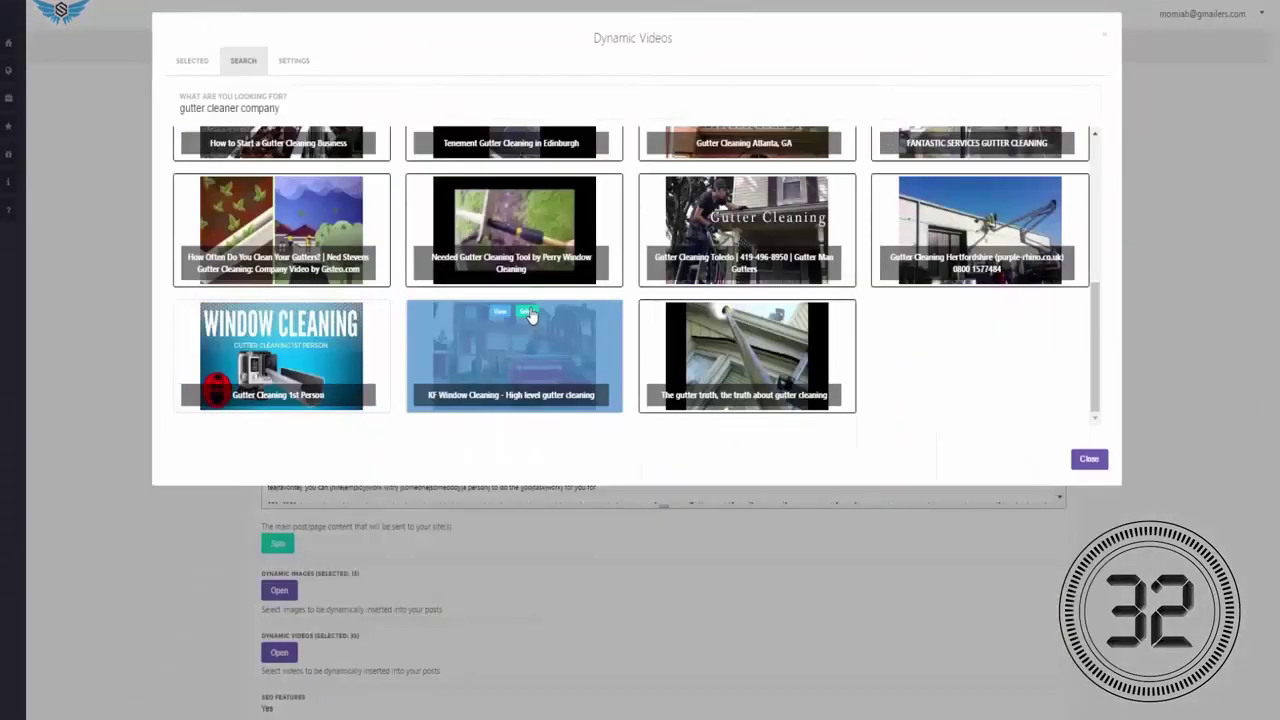
pyautogui.click(296, 314)
pyautogui.click(1089, 458)
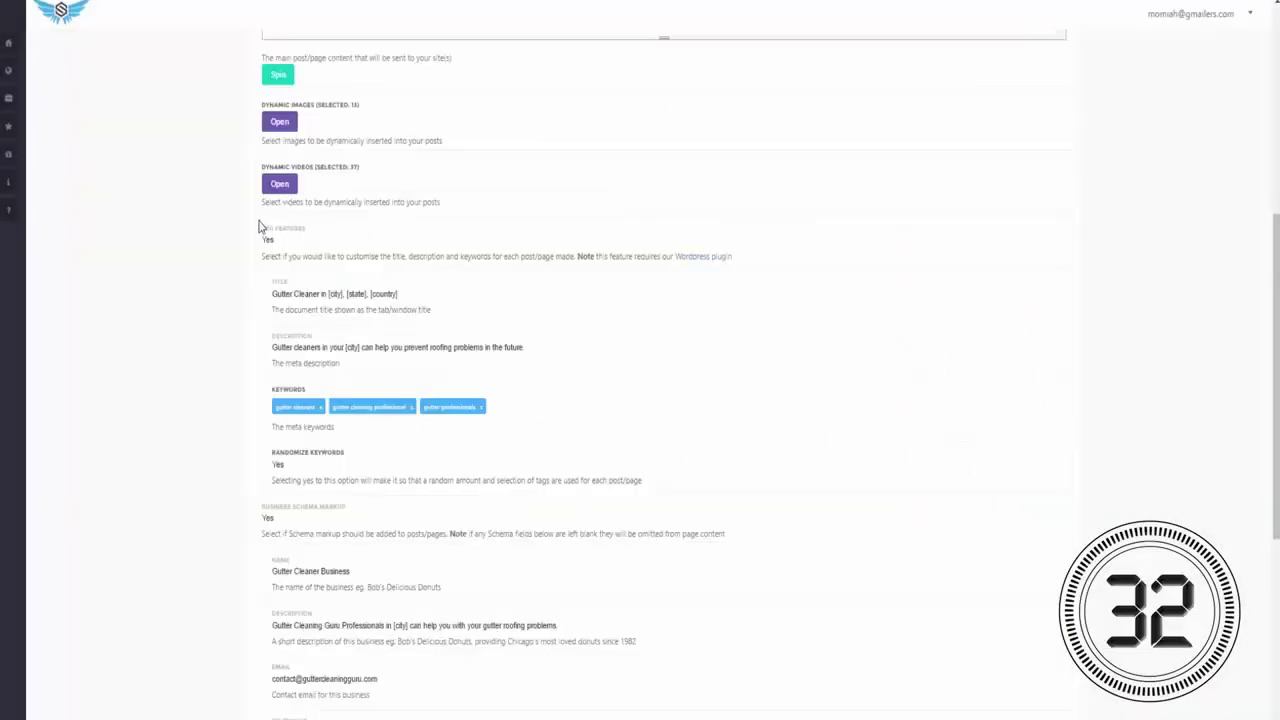
# Step: Set both SEO features and business schema markup to Yes, checking the SEO title and meta description
pyautogui.click(268, 240)
pyautogui.click(352, 255)
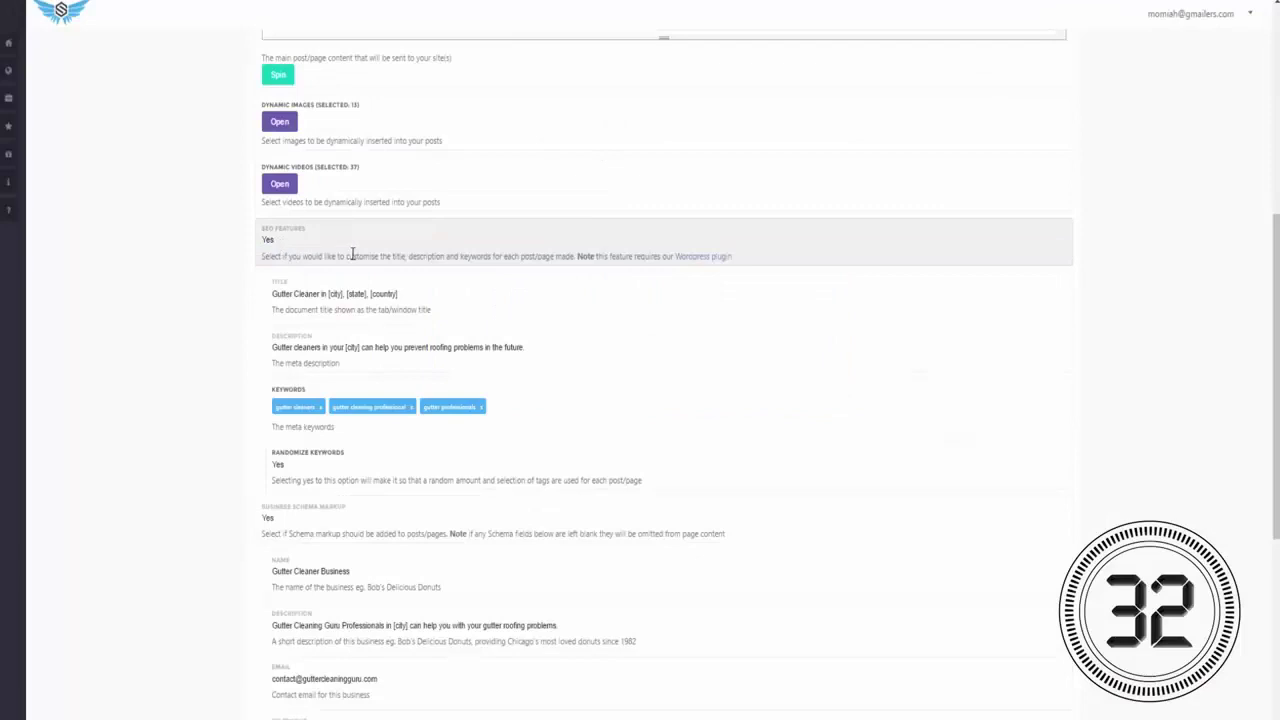
pyautogui.click(318, 293)
pyautogui.click(320, 347)
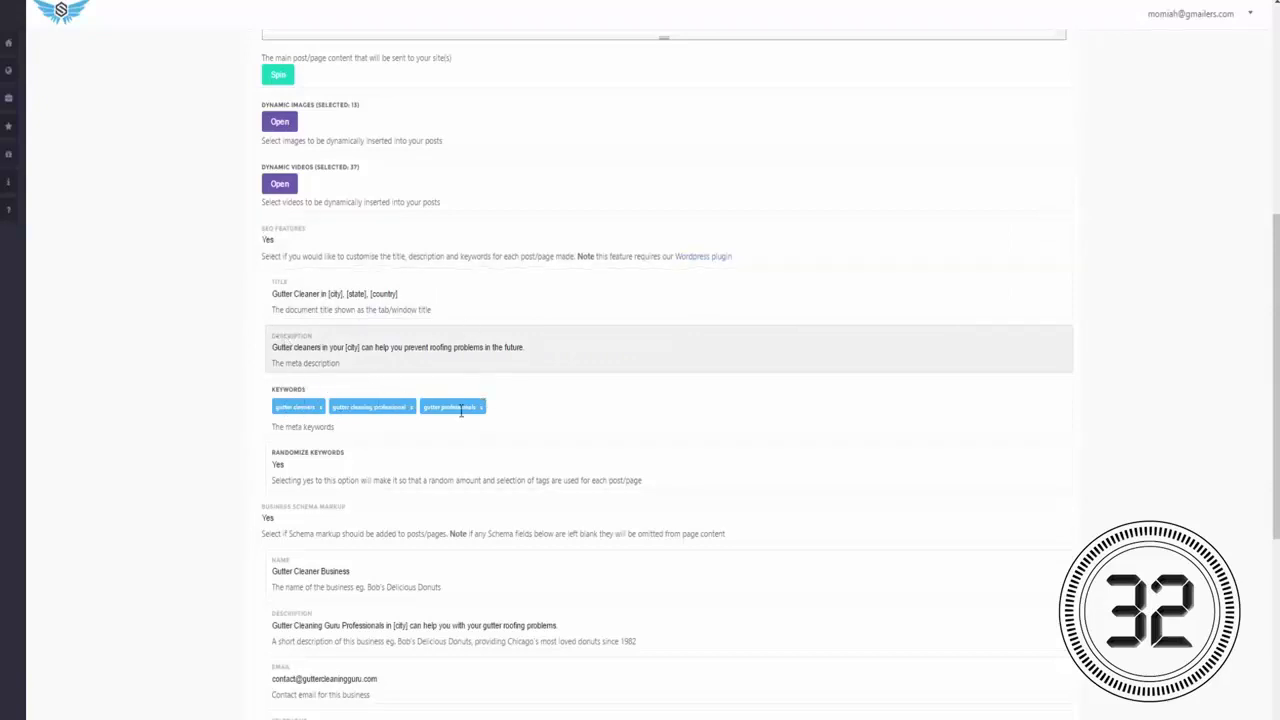
pyautogui.click(299, 520)
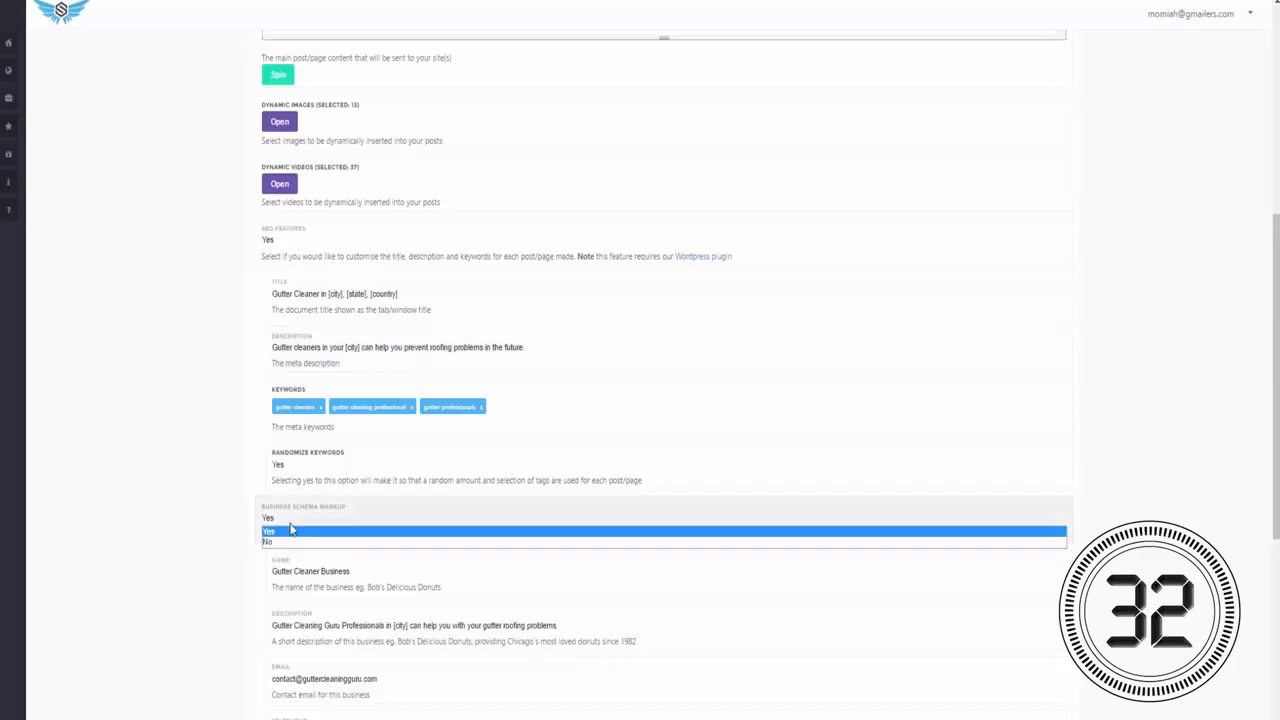
pyautogui.click(283, 531)
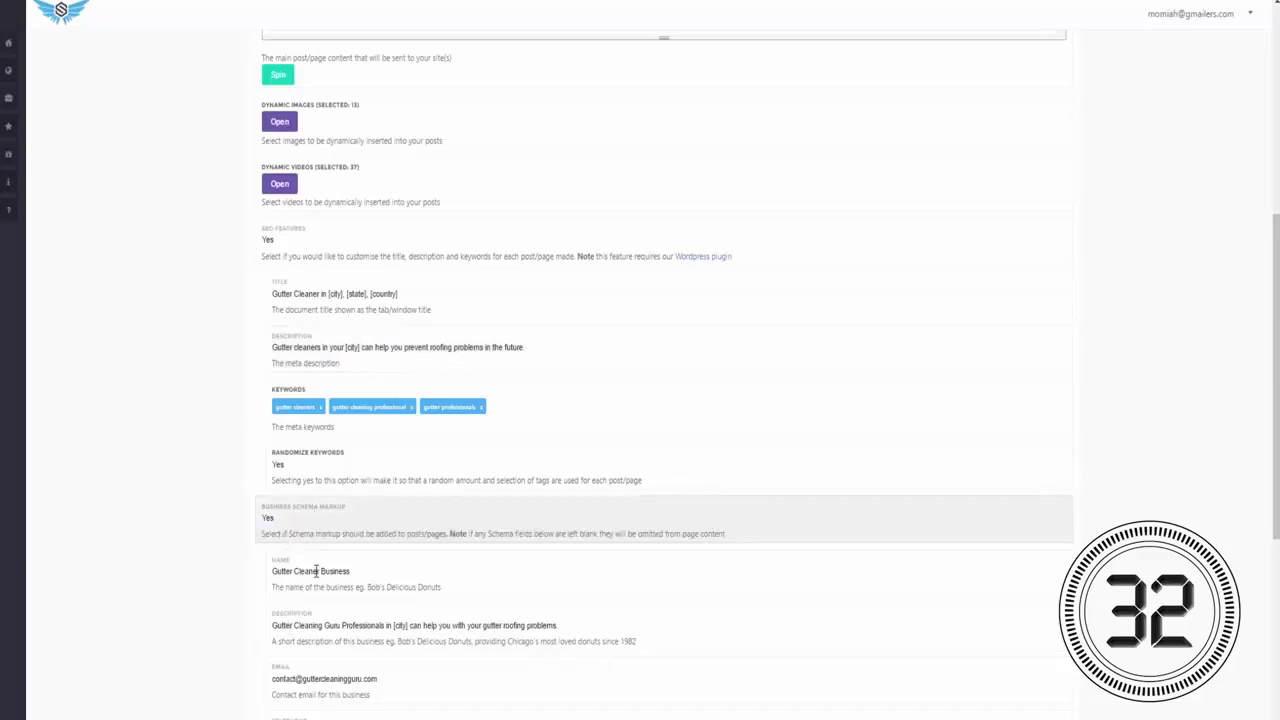
# Step: Review the business schema fields from name to country and continue to the syndication settings
pyautogui.scroll(-3, 316, 571)
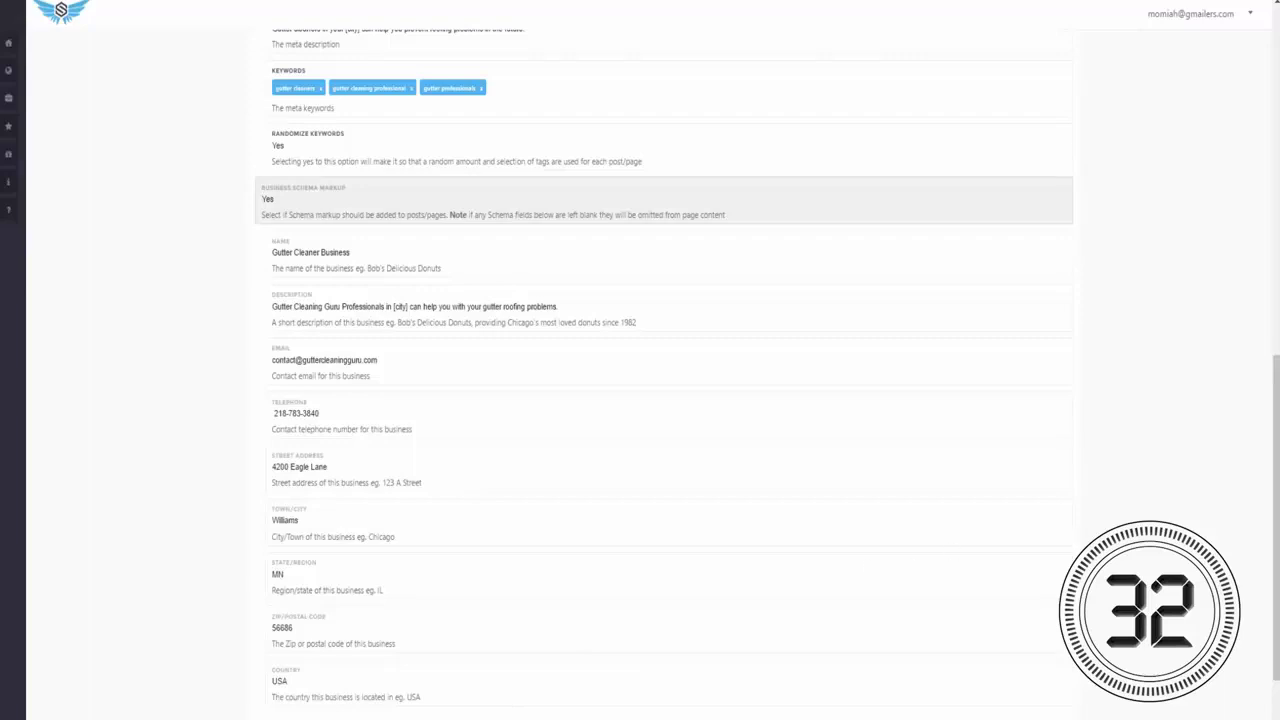
pyautogui.scroll(-1, 1128, 492)
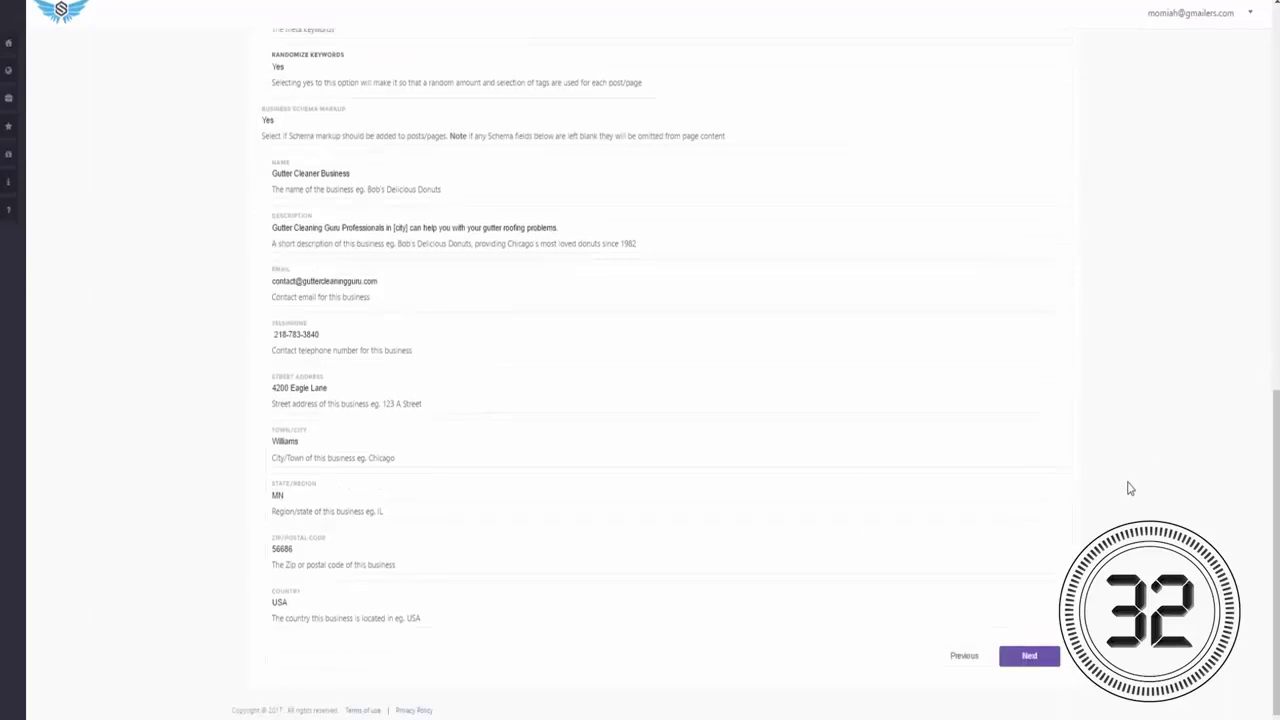
pyautogui.click(1029, 655)
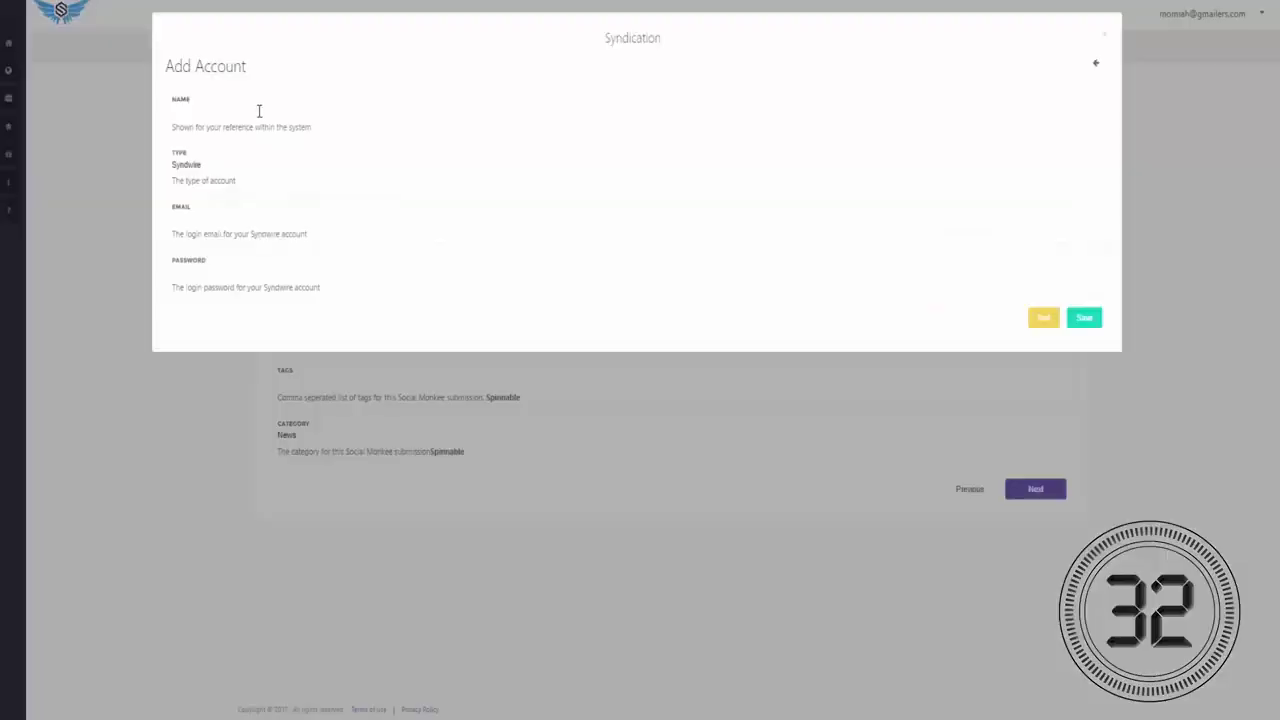
# Step: Look at the Onlywire and Social Monkee account types in the Add Account form for syndication
pyautogui.click(257, 109)
pyautogui.click(239, 170)
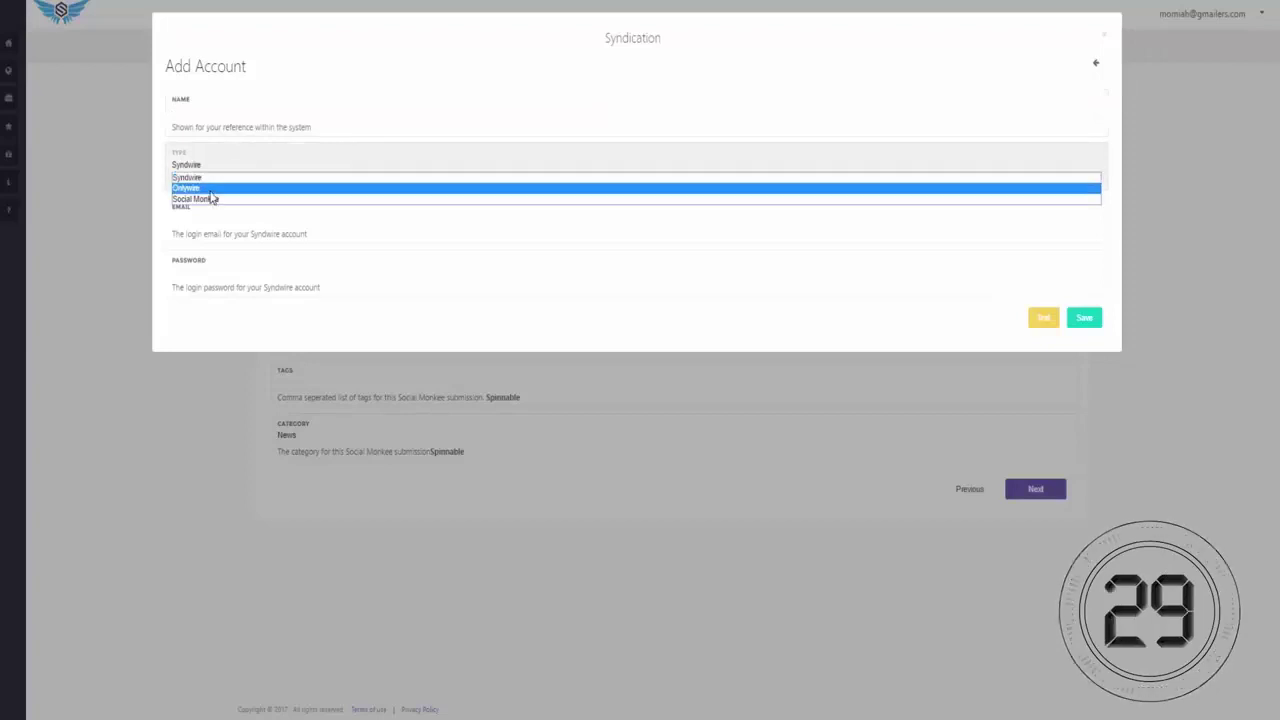
pyautogui.click(234, 188)
pyautogui.click(226, 172)
pyautogui.click(220, 198)
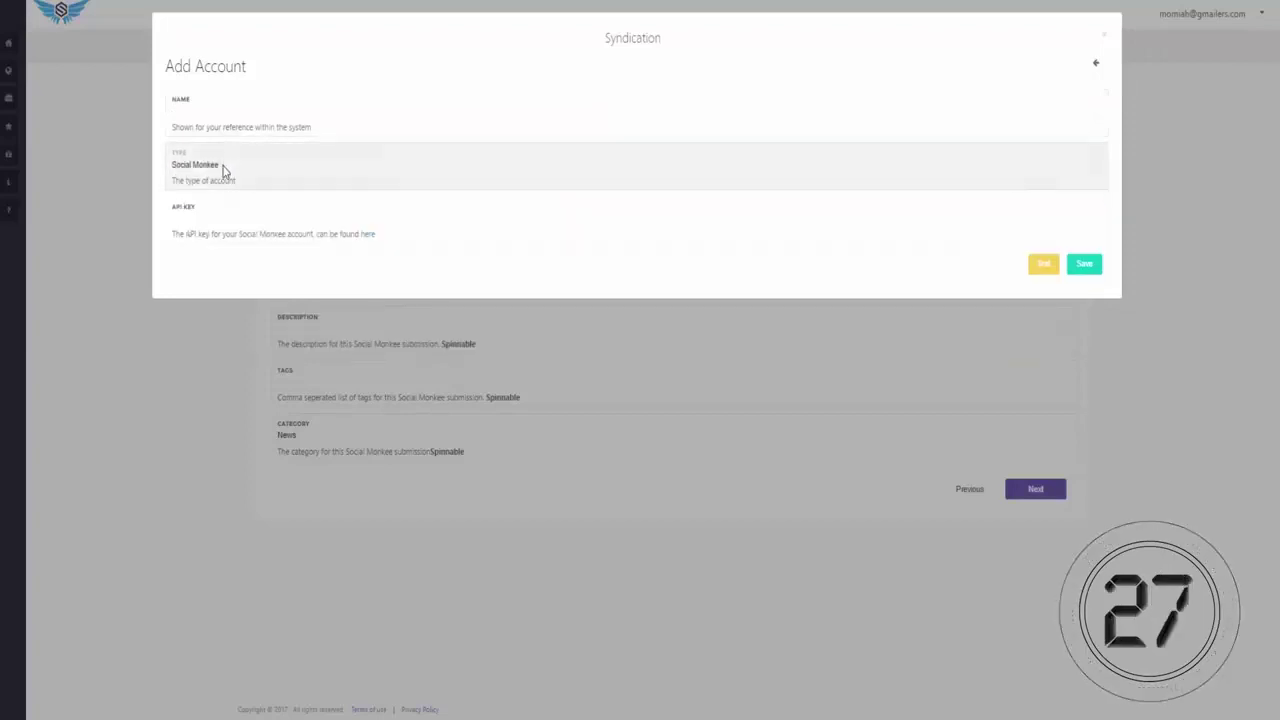
pyautogui.click(223, 173)
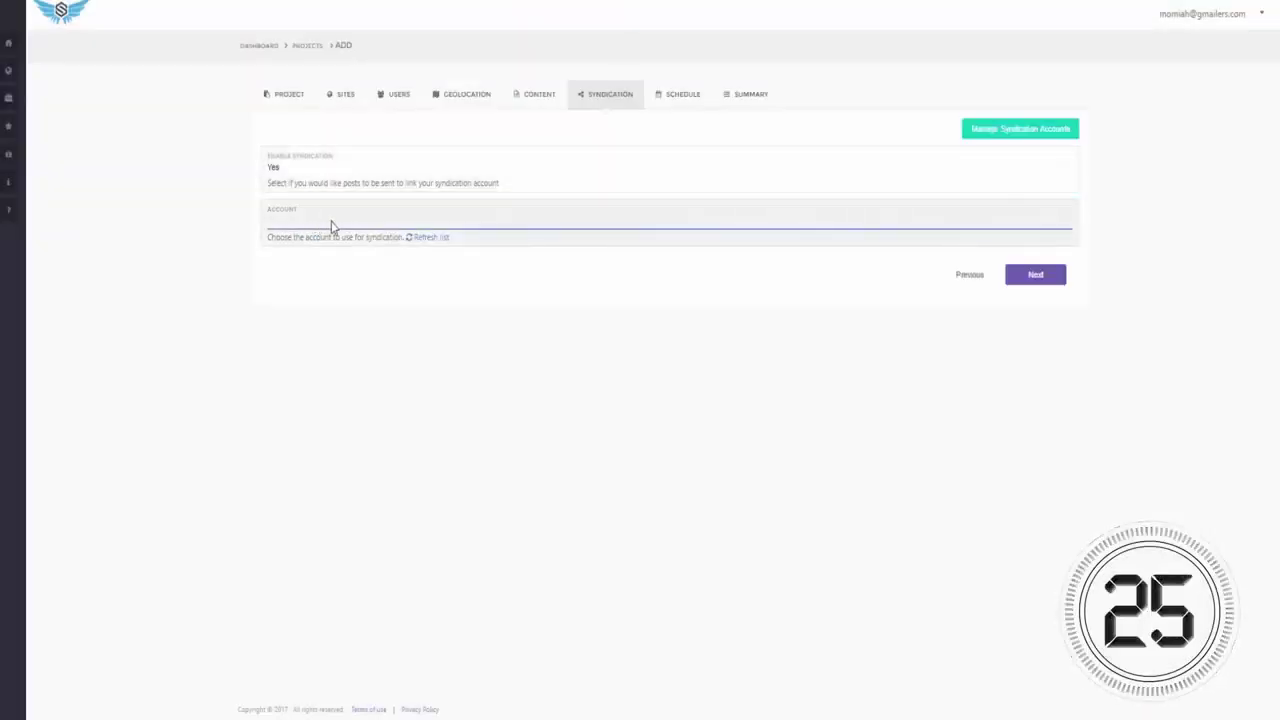
# Step: Refresh the syndication account list, use the Social Monkee account "socialmonkee" and continue to the schedule
pyautogui.click(445, 238)
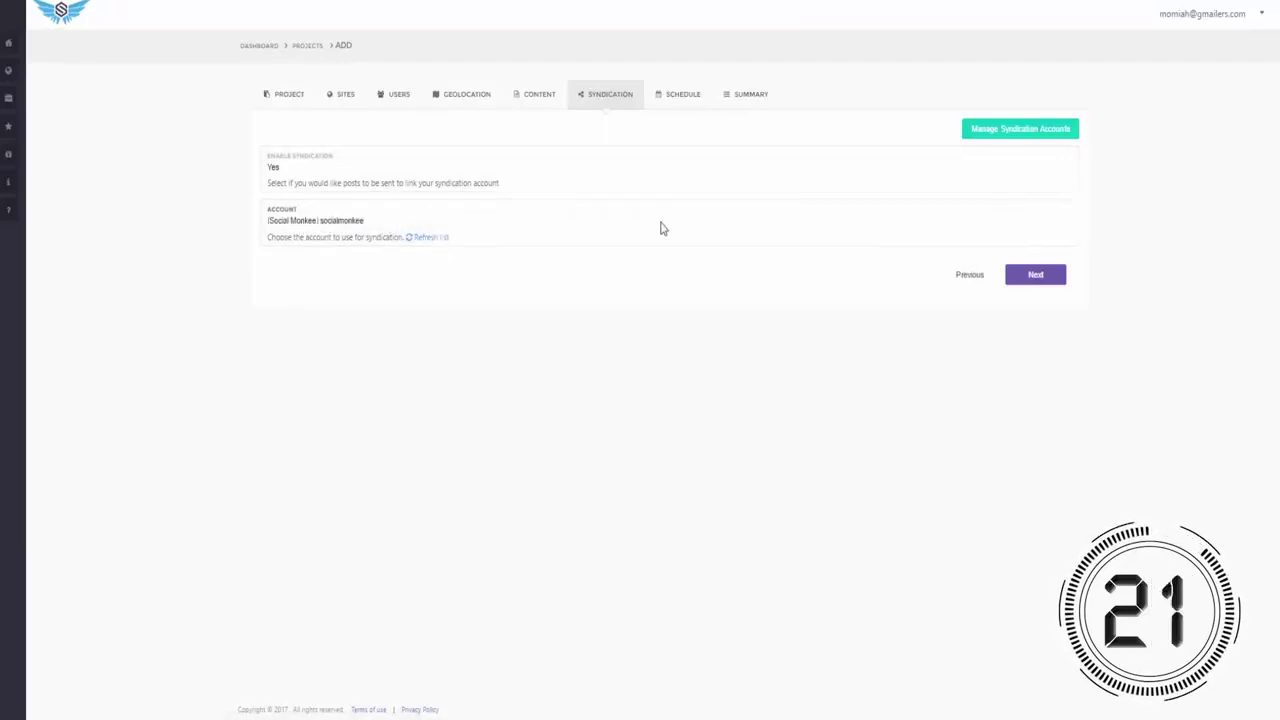
pyautogui.click(1036, 283)
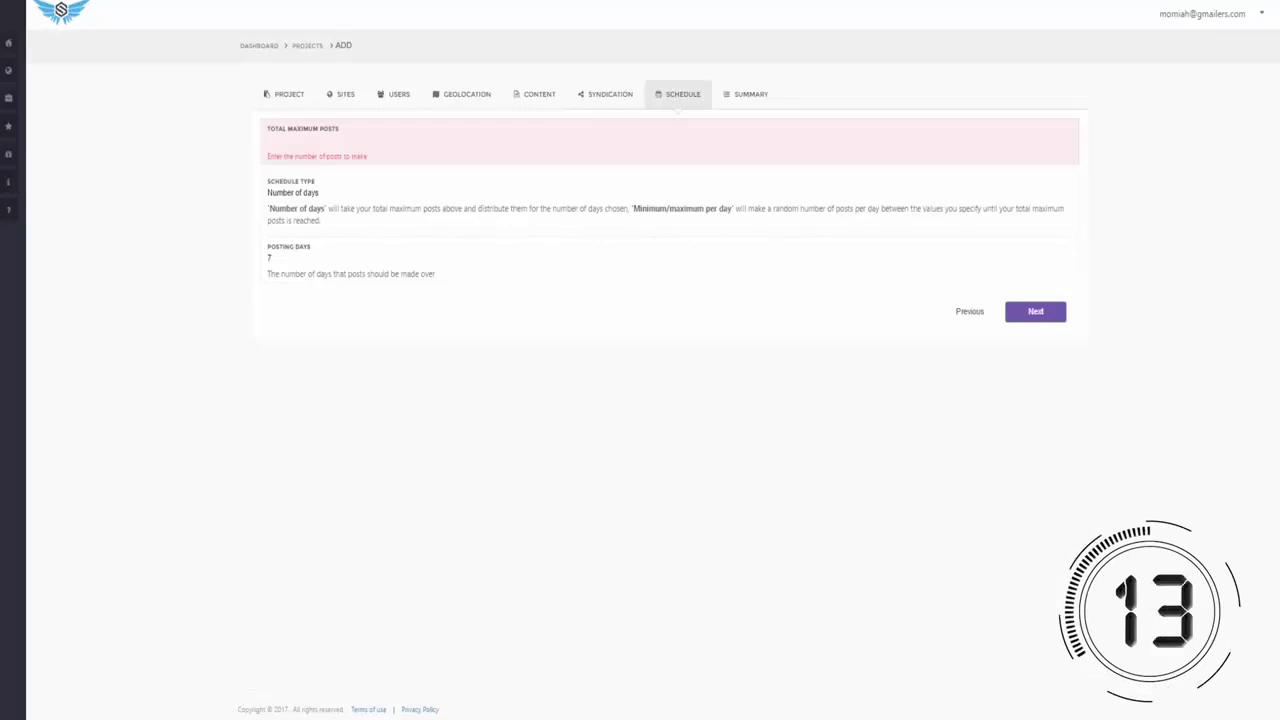
# Step: Schedule a total maximum of 100 posts over 7 posting days and continue to the summary
pyautogui.click(337, 140)
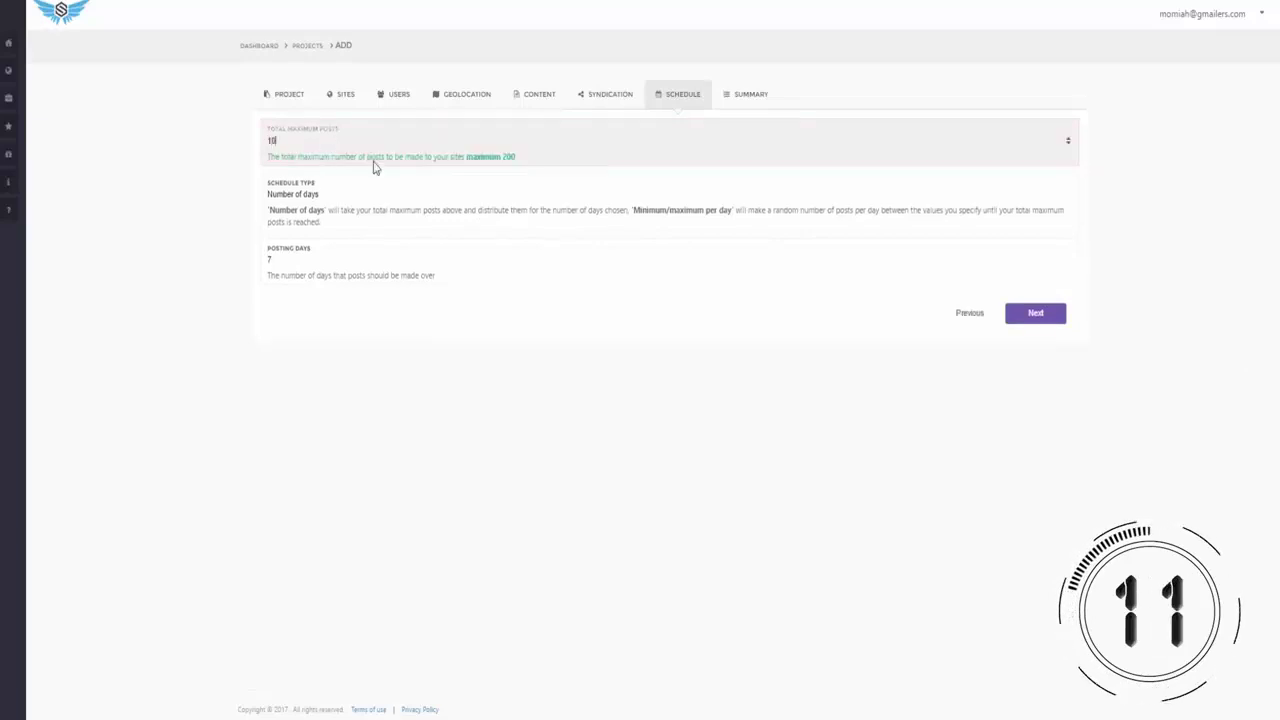
pyautogui.write('0')
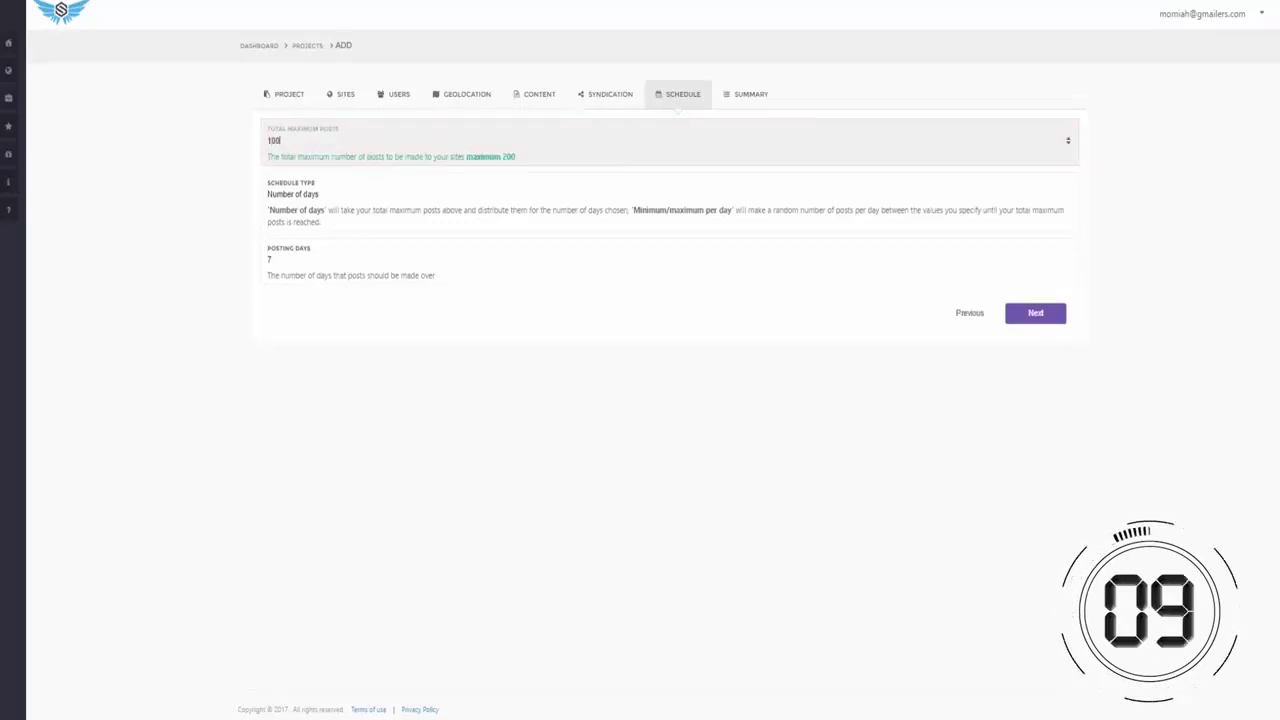
pyautogui.click(261, 266)
pyautogui.click(1038, 316)
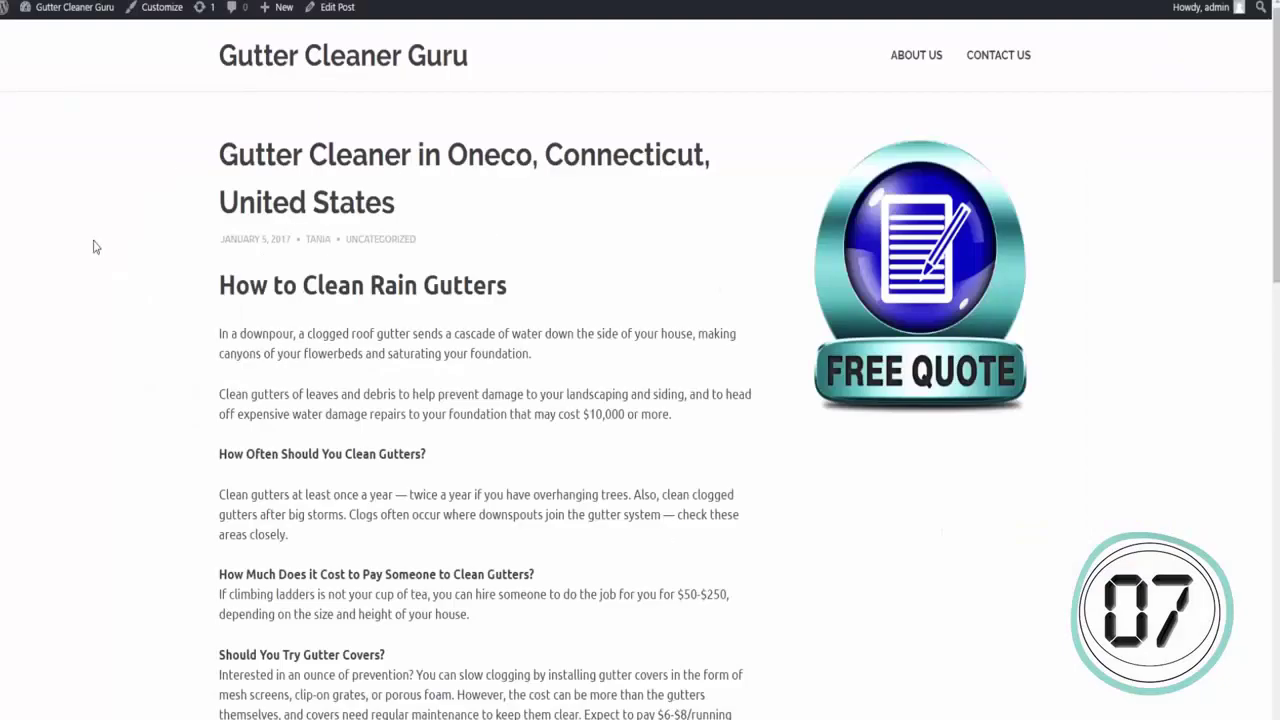
# Step: Copy the article text from the published Oneco gutter cleaner post and paste it as plain text into Copyscape's Premium Search
pyautogui.scroll(-10, 563, 314)
pyautogui.scroll(8, 583, 337)
pyautogui.scroll(2, 420, 336)
pyautogui.moveTo(273, 309); pyautogui.dragTo(710, 548)
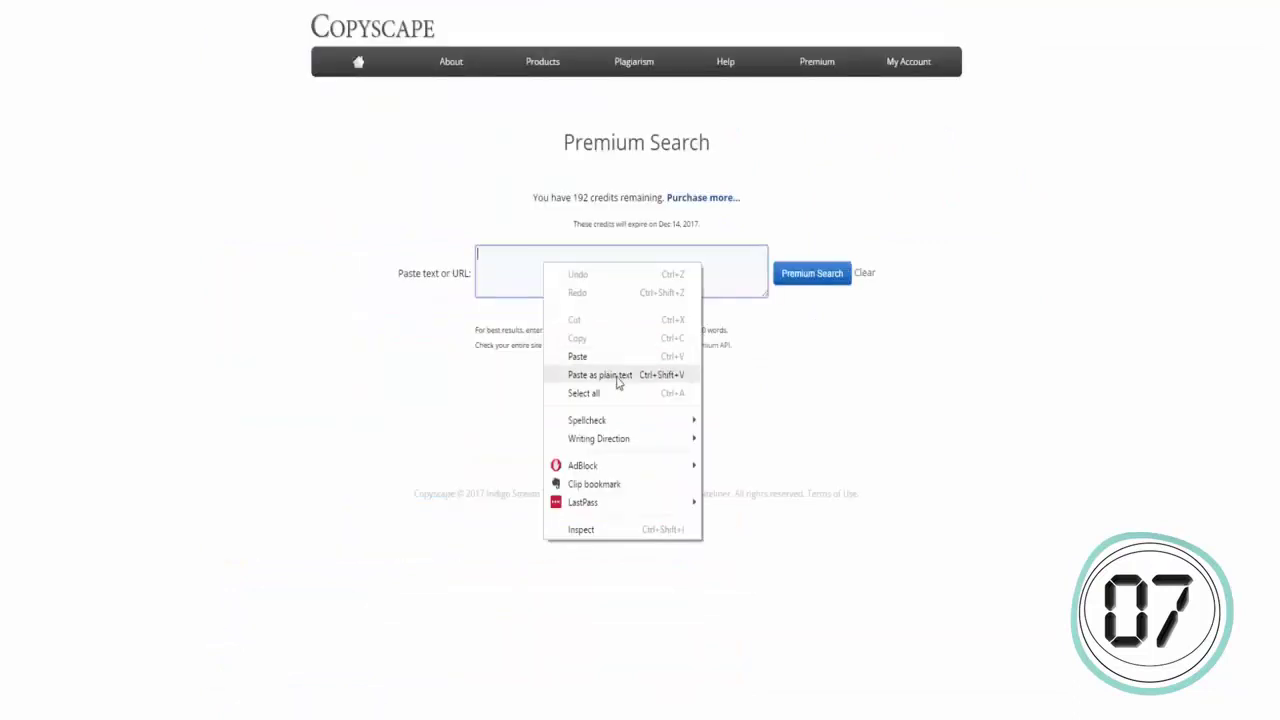
pyautogui.click(600, 374)
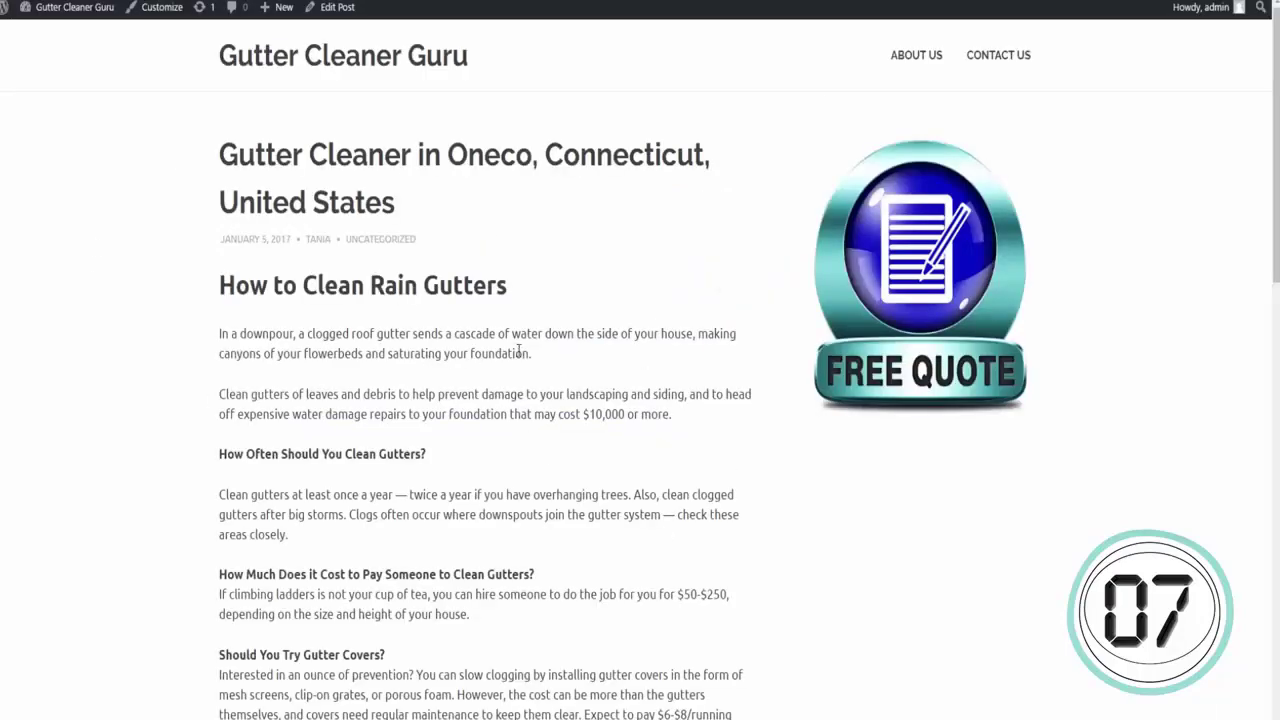
# Step: Look over the published post and examine the cities selected under United States in the project's geolocation settings
pyautogui.scroll(-15, 535, 340)
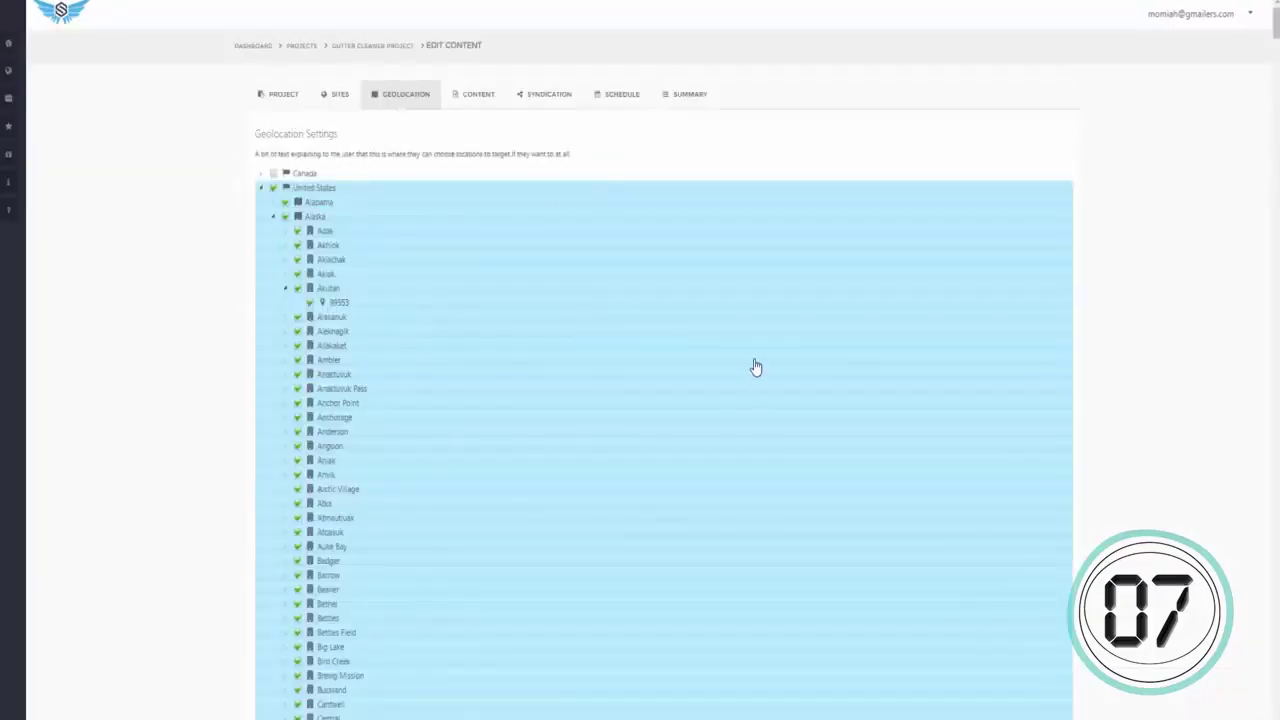
pyautogui.scroll(-3, 750, 362)
pyautogui.scroll(3, 750, 362)
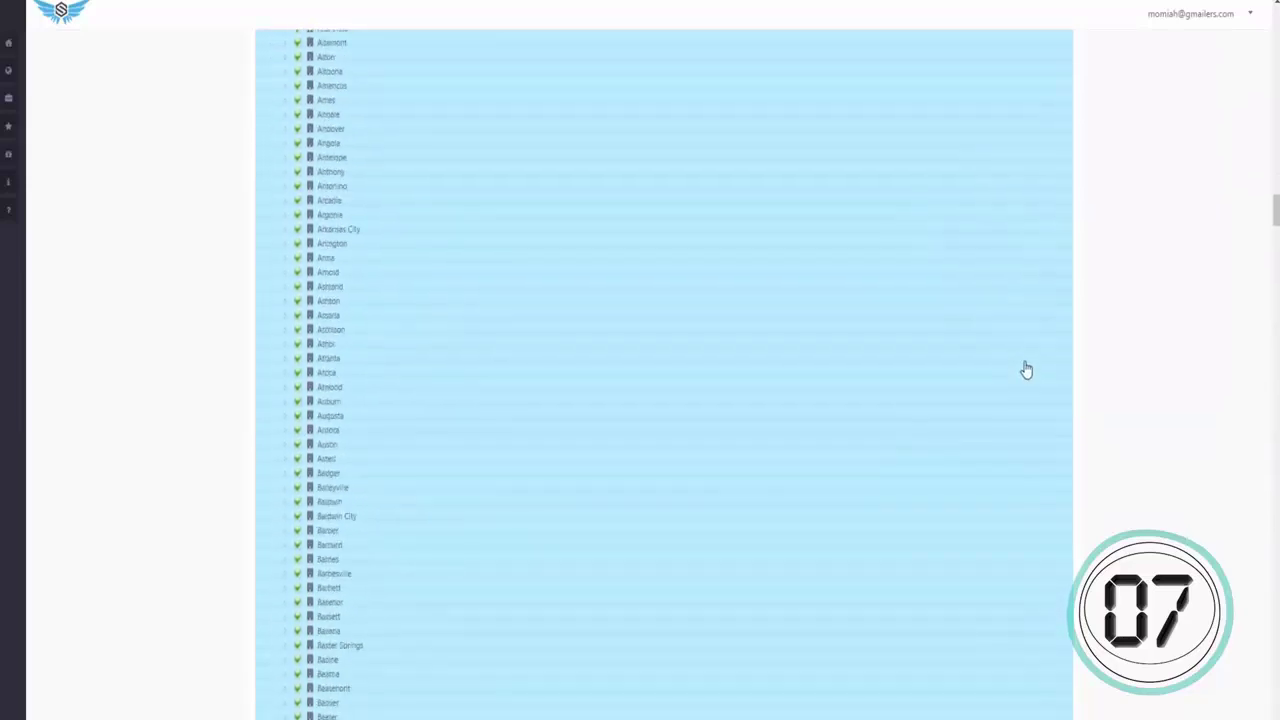
pyautogui.scroll(-3, 1029, 370)
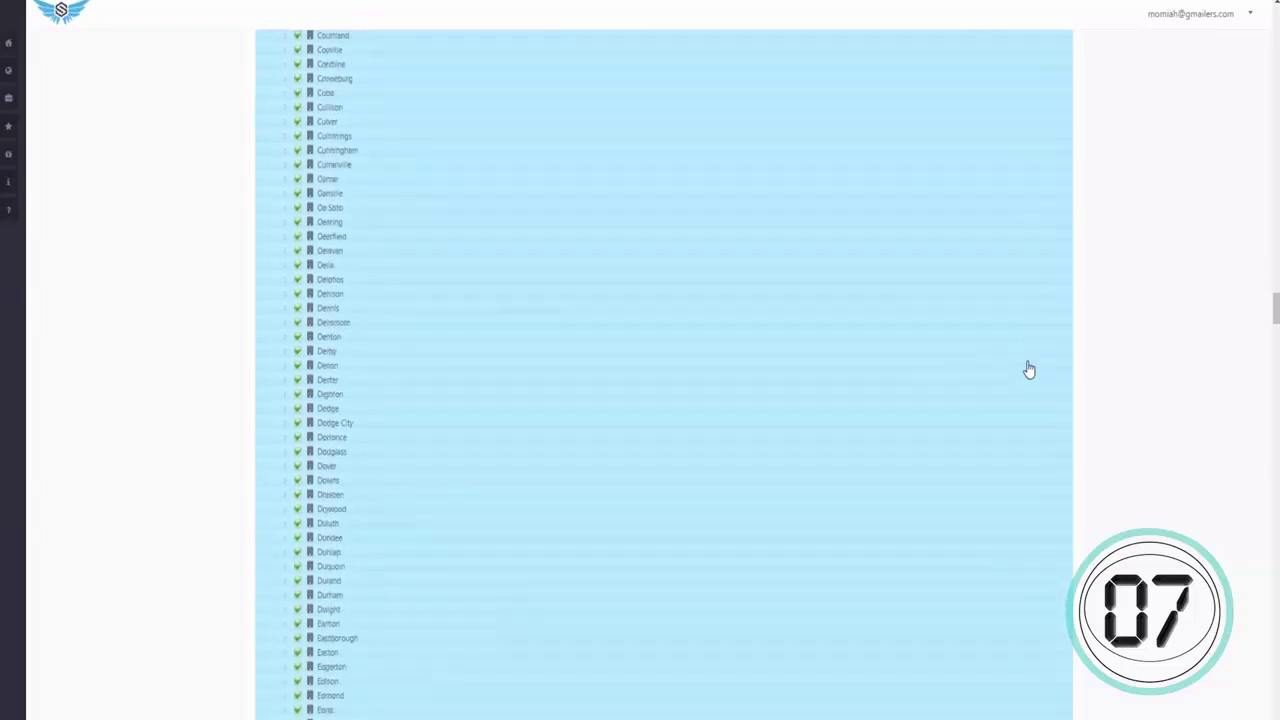
pyautogui.scroll(-15, 1029, 370)
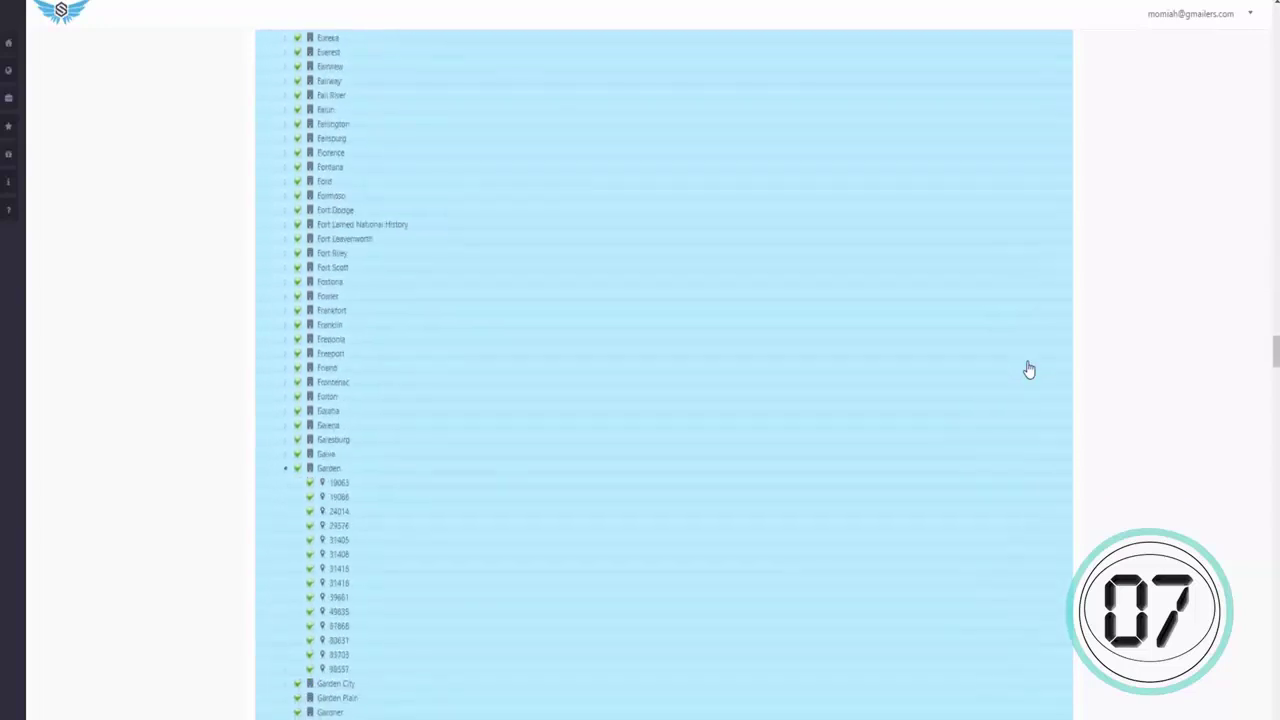
pyautogui.scroll(-3, 1029, 370)
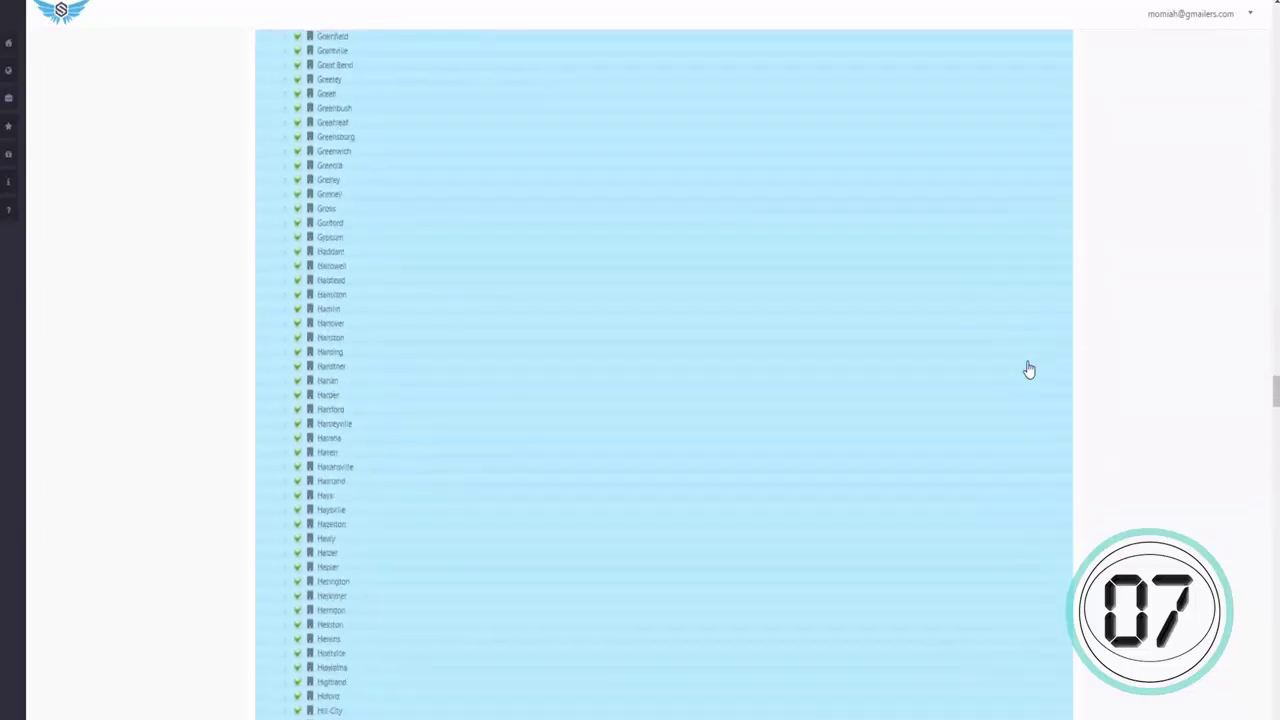
pyautogui.scroll(-10, 1029, 370)
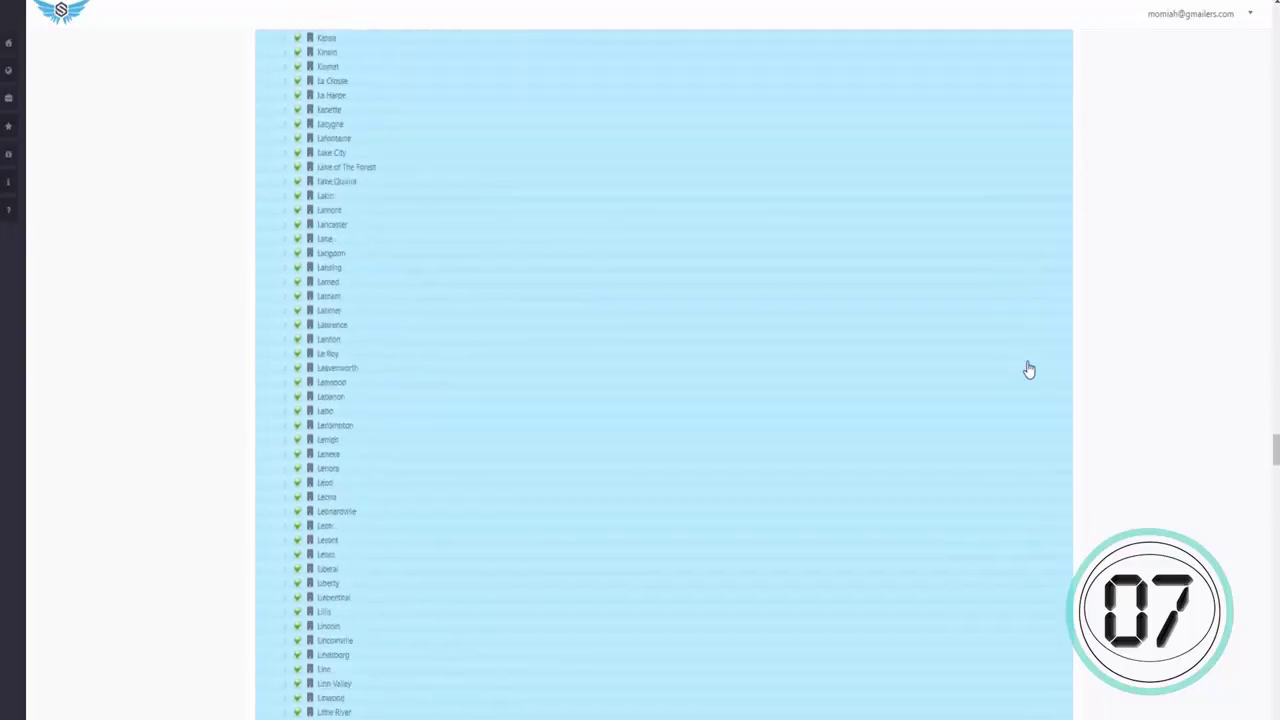
pyautogui.scroll(-15, 1029, 370)
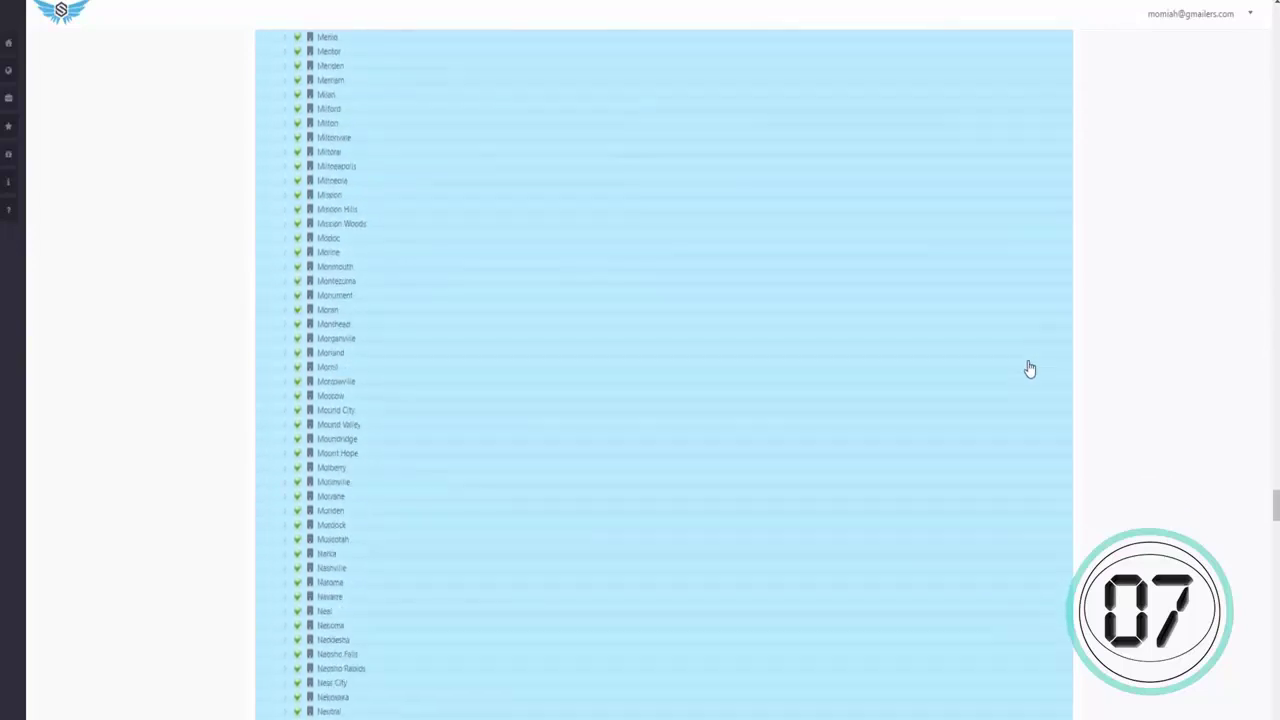
pyautogui.scroll(-8, 1029, 370)
pyautogui.scroll(-15, 1029, 370)
pyautogui.scroll(-15, 1036, 366)
pyautogui.scroll(-4, 1069, 366)
pyautogui.scroll(-5, 1069, 366)
pyautogui.scroll(-3, 1069, 366)
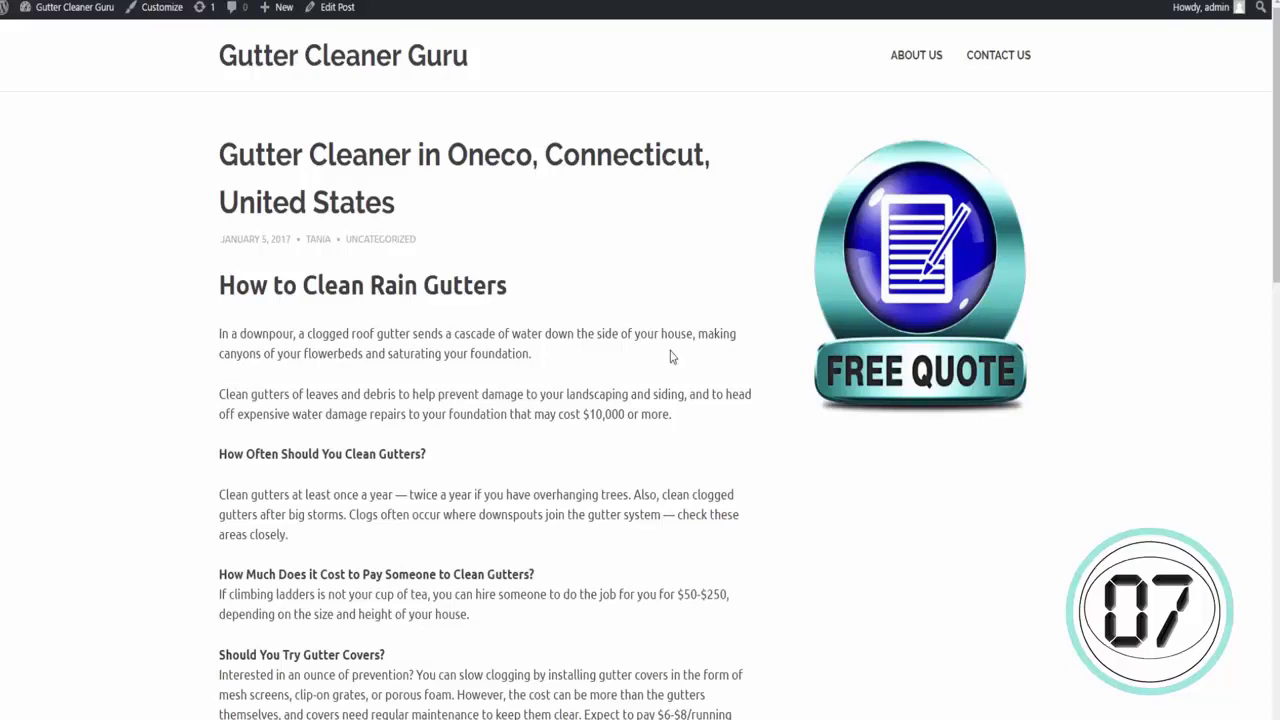
# Step: Read through the published Oneco, Connecticut post, checking its title, article text and embedded video
pyautogui.scroll(-1, 607, 303)
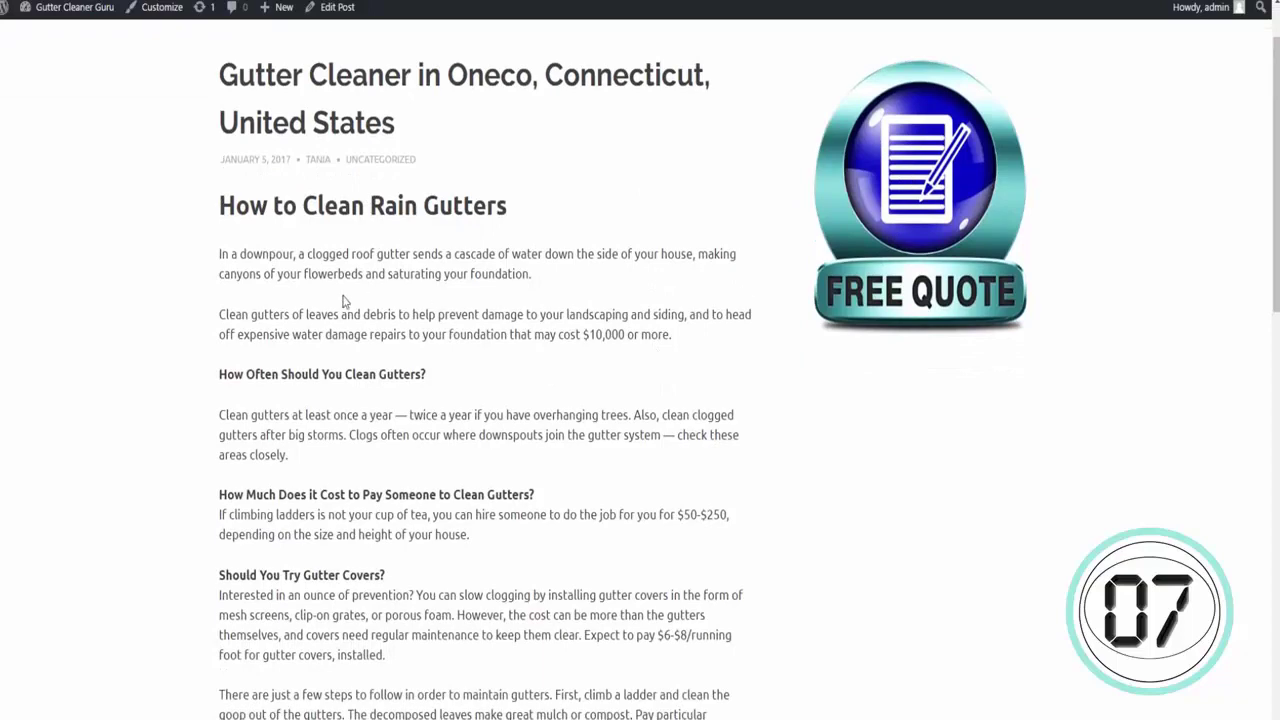
pyautogui.scroll(-6, 343, 300)
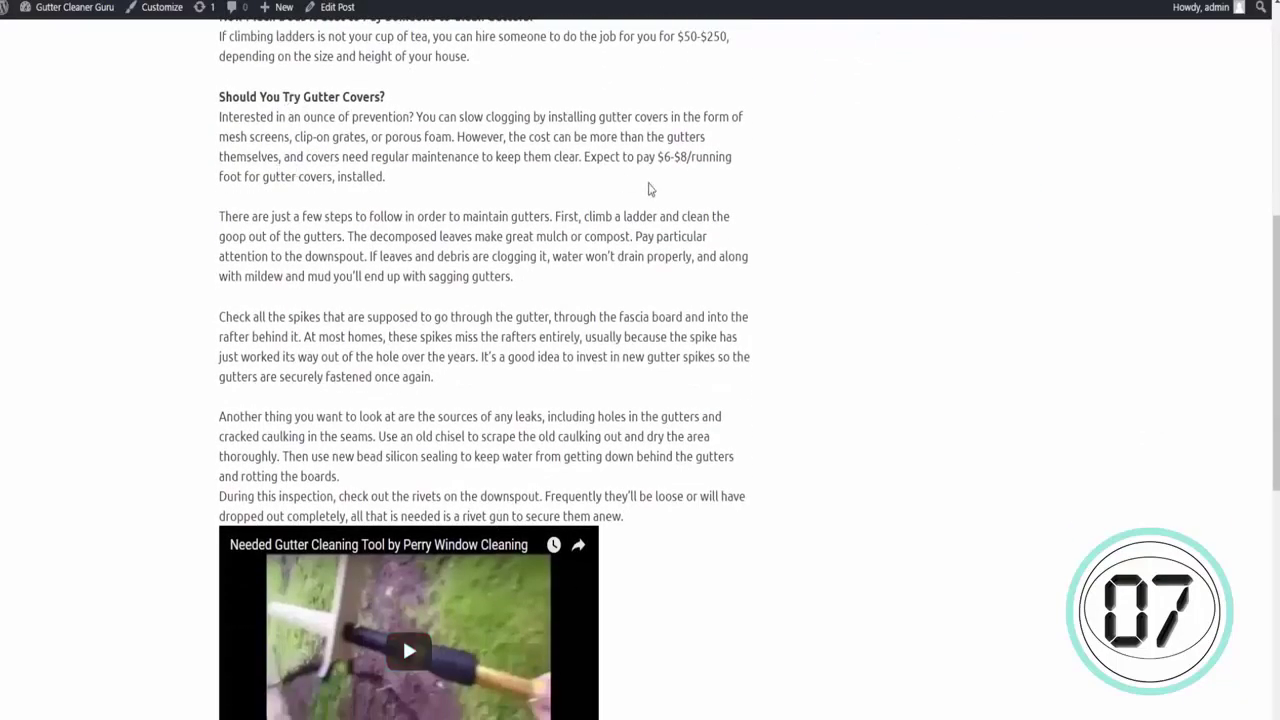
pyautogui.scroll(-3, 591, 311)
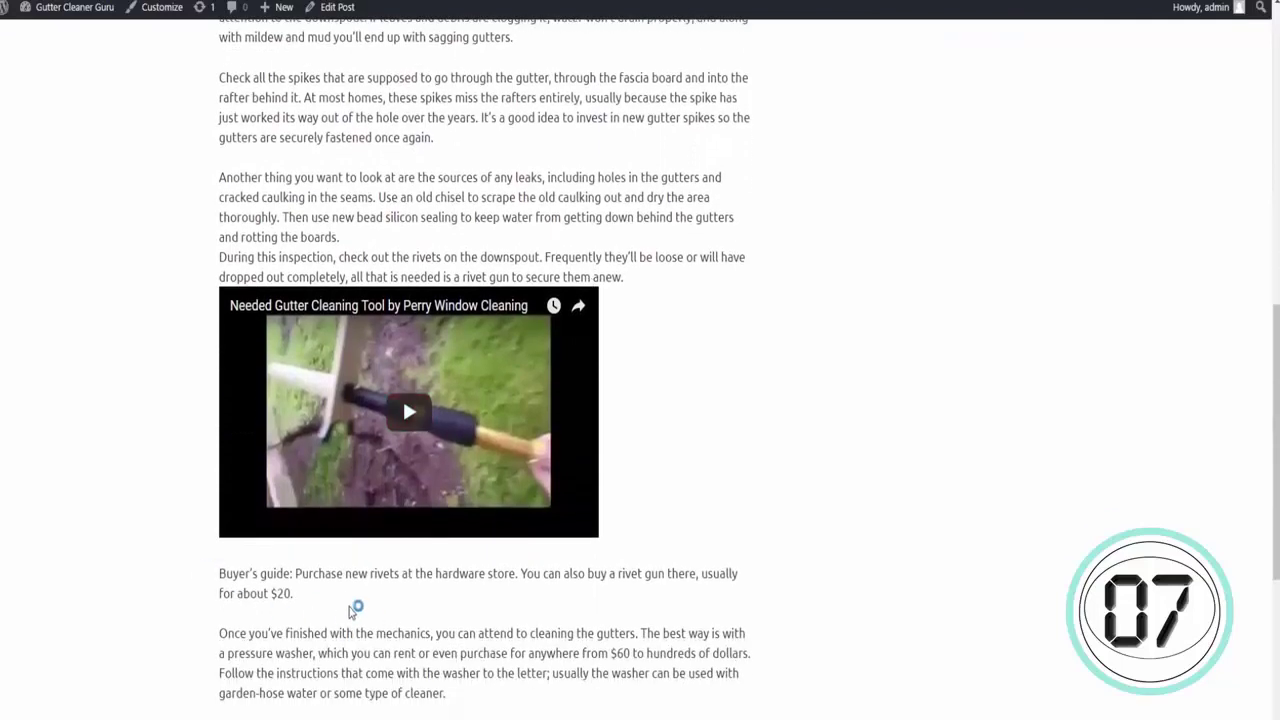
pyautogui.scroll(8, 569, 363)
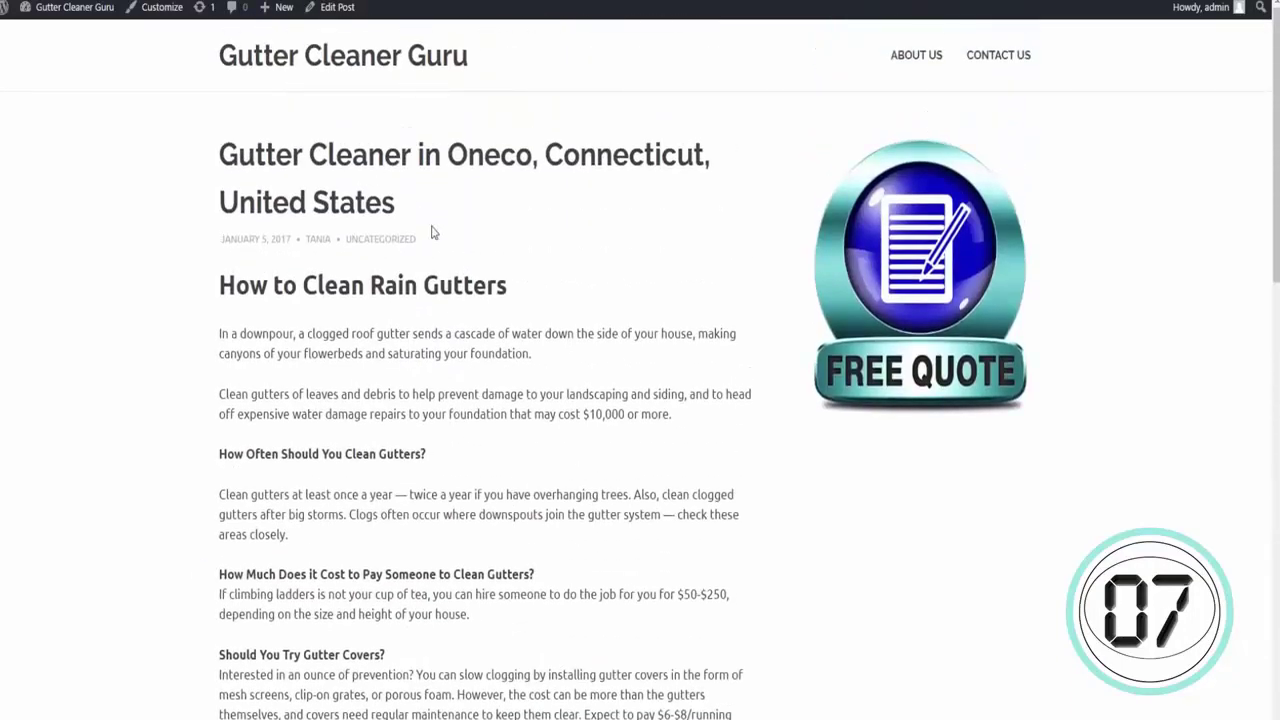
pyautogui.scroll(-3, 568, 531)
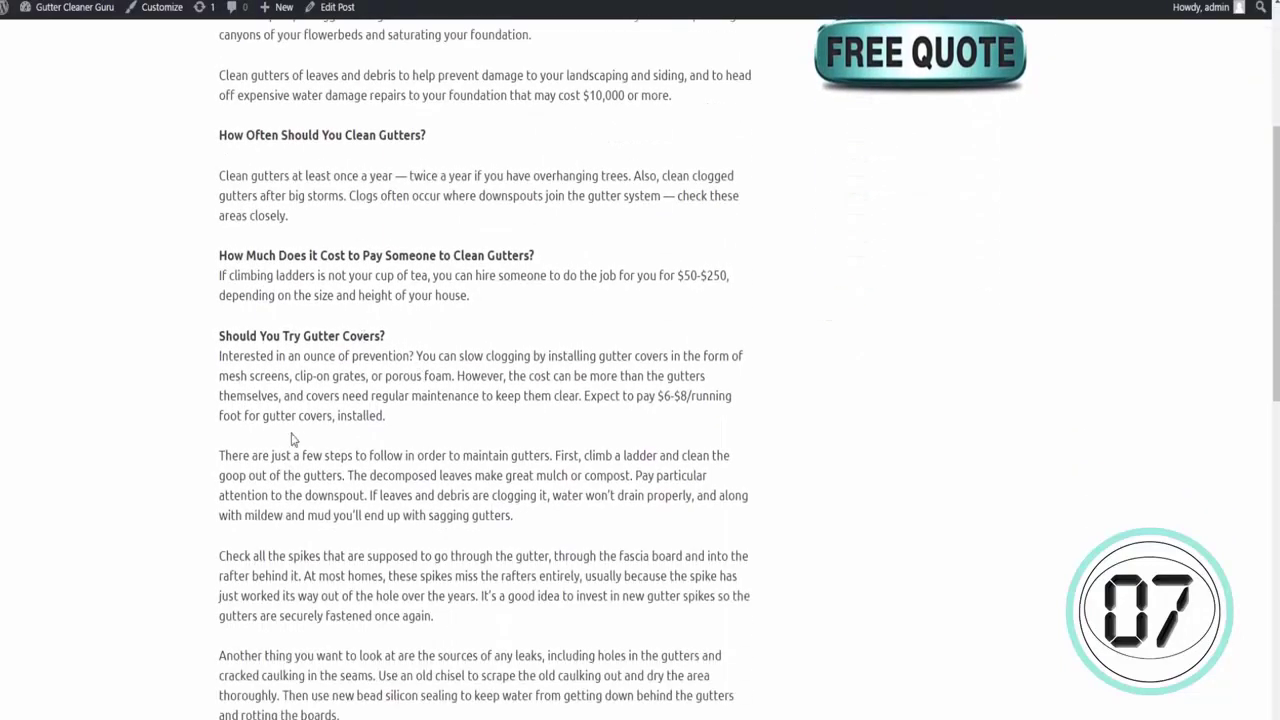
pyautogui.scroll(-1, 640, 614)
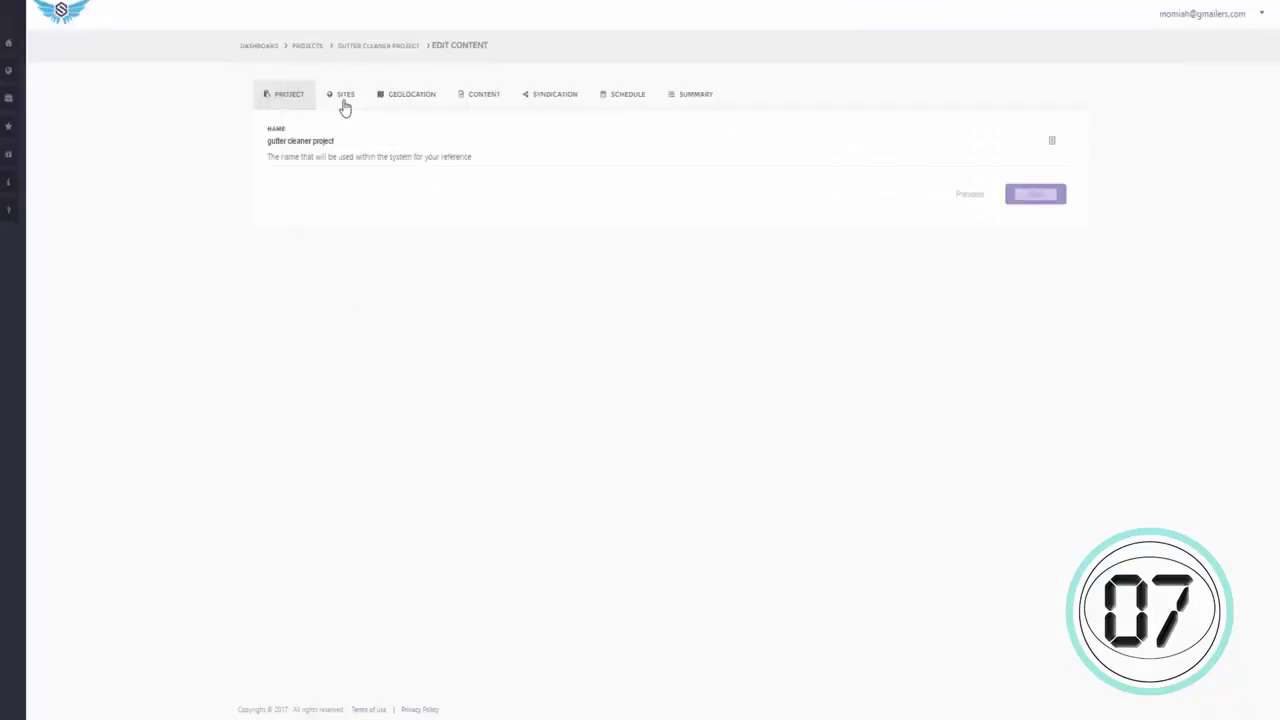
# Step: Review the gutter cleaner project's geolocation, content, syndication, schedule and summary settings
pyautogui.click(390, 105)
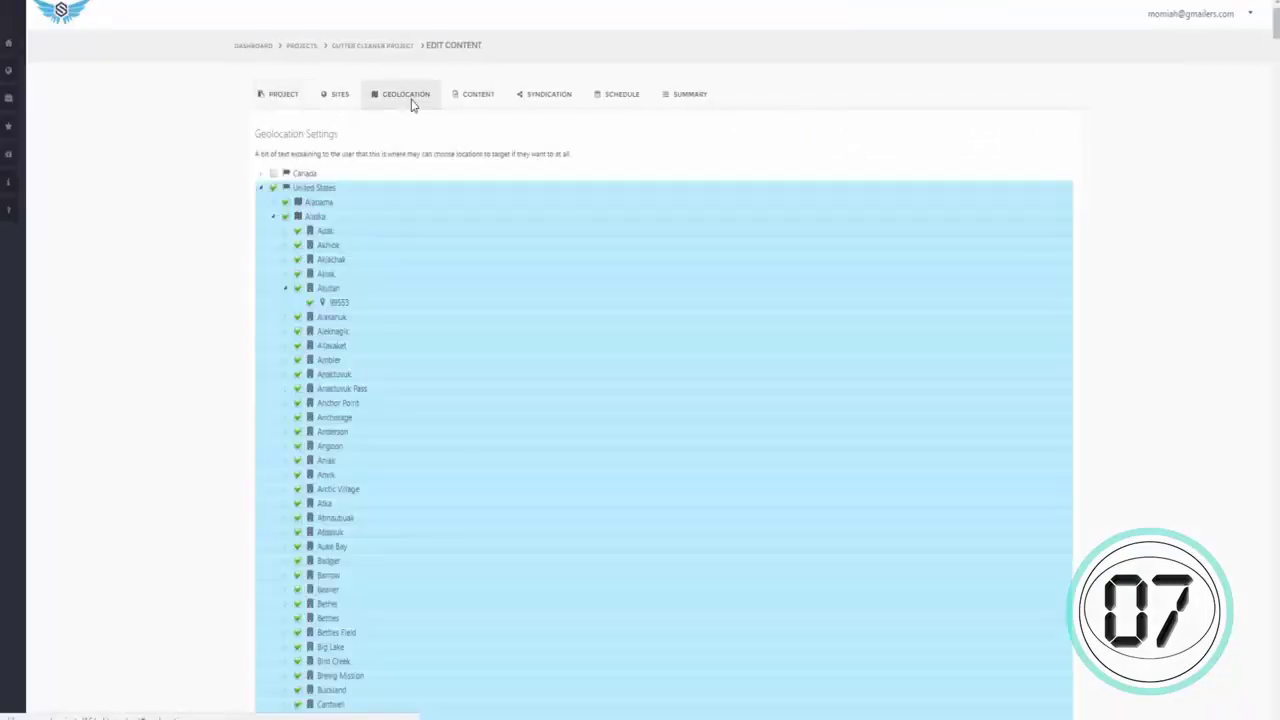
pyautogui.click(479, 105)
pyautogui.click(531, 105)
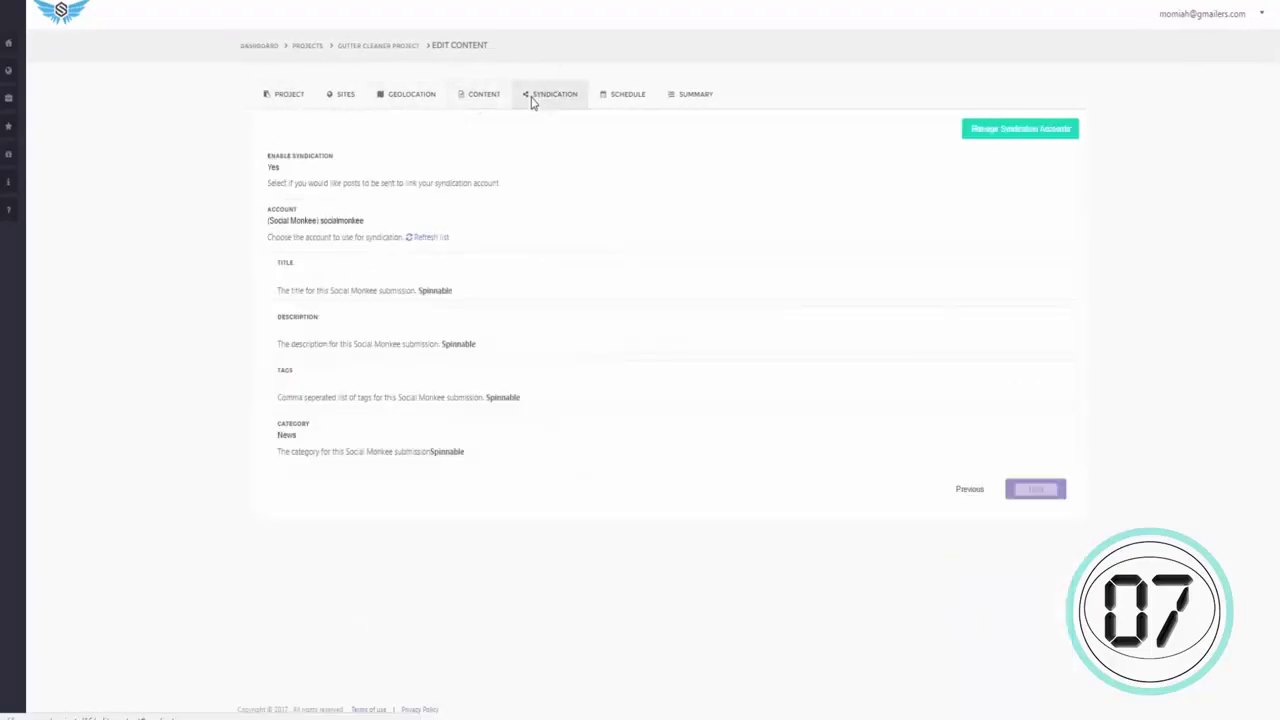
pyautogui.click(643, 100)
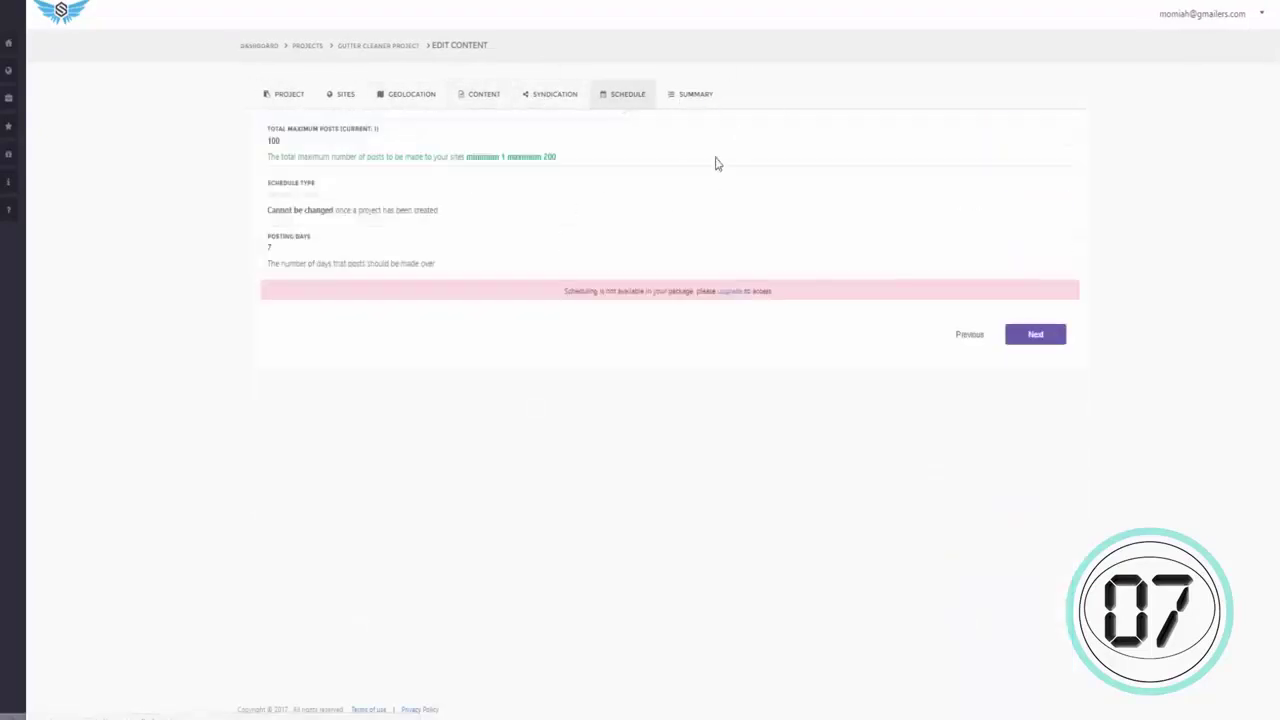
pyautogui.click(706, 98)
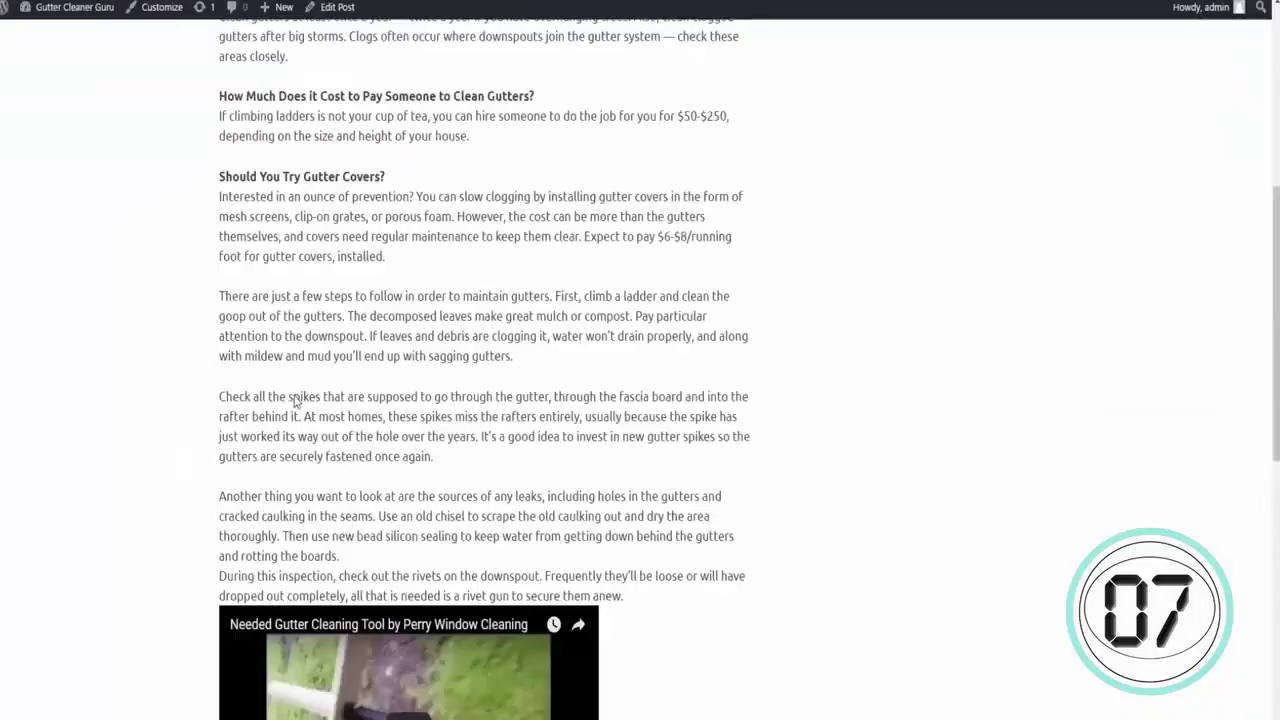
# Step: Return to the published gutter cleaner post and look over its title and opening sections
pyautogui.scroll(5, 571, 467)
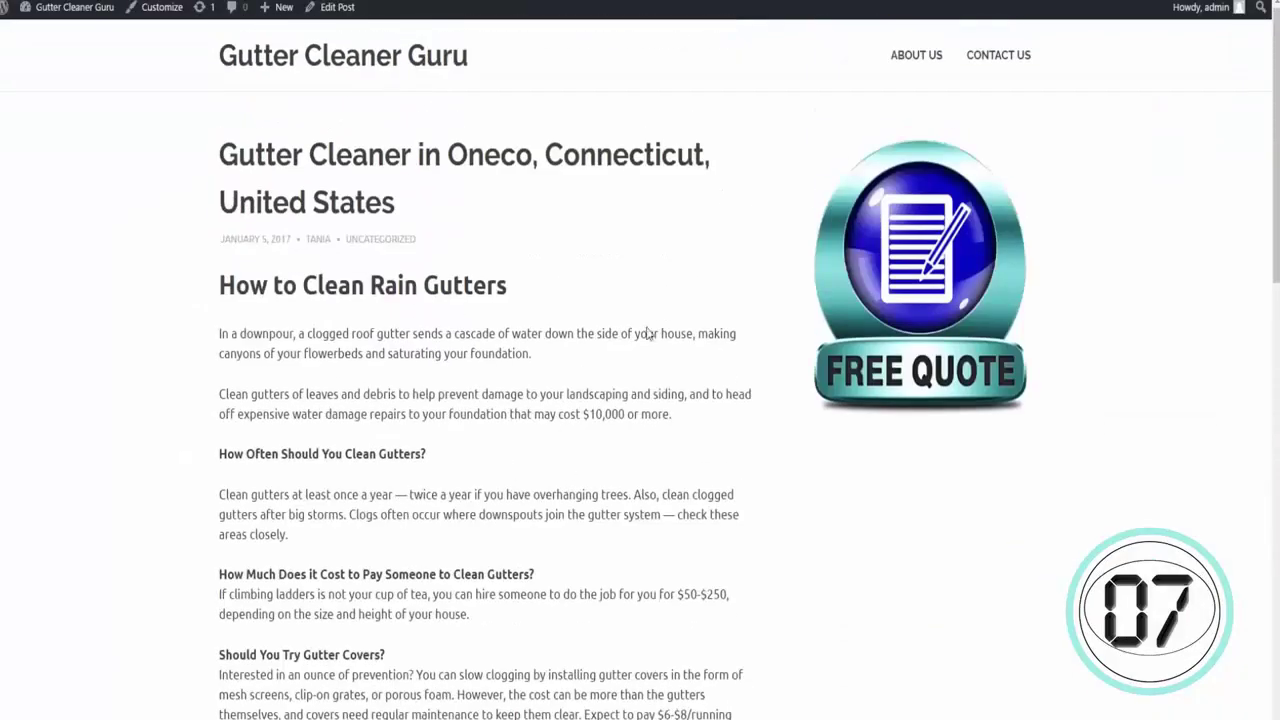
pyautogui.scroll(-2, 447, 338)
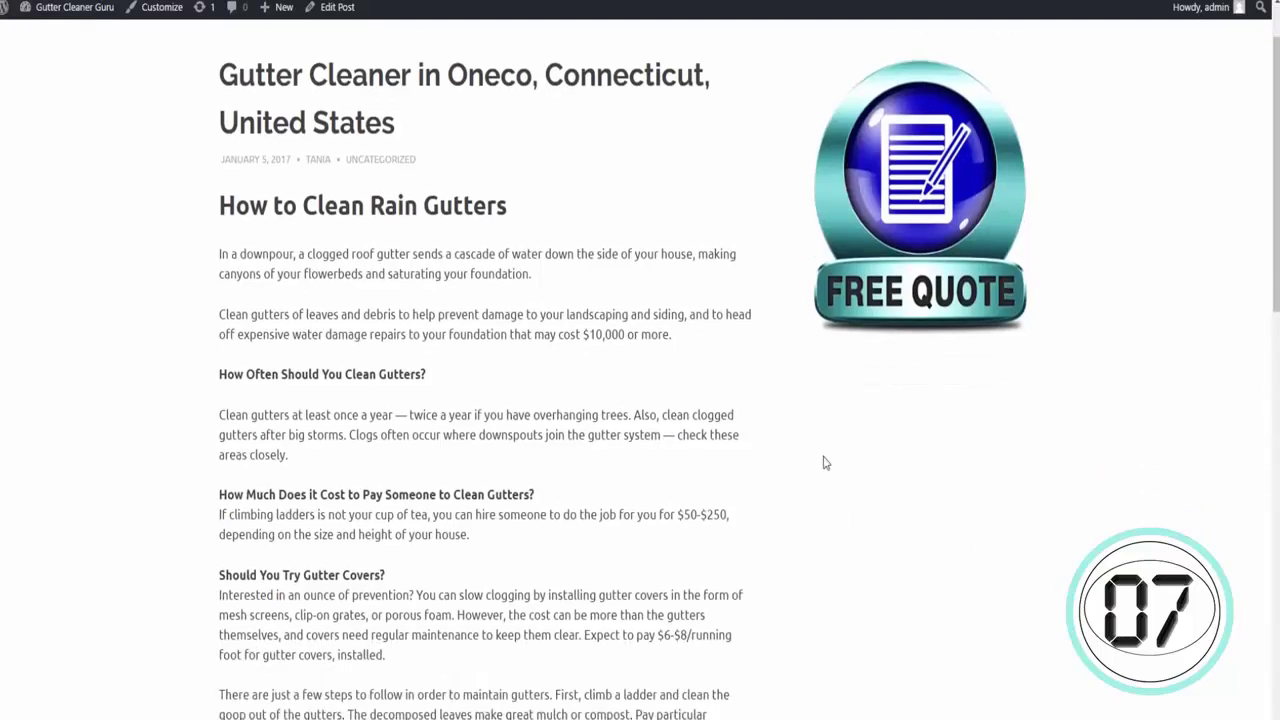
pyautogui.scroll(-2, 840, 450)
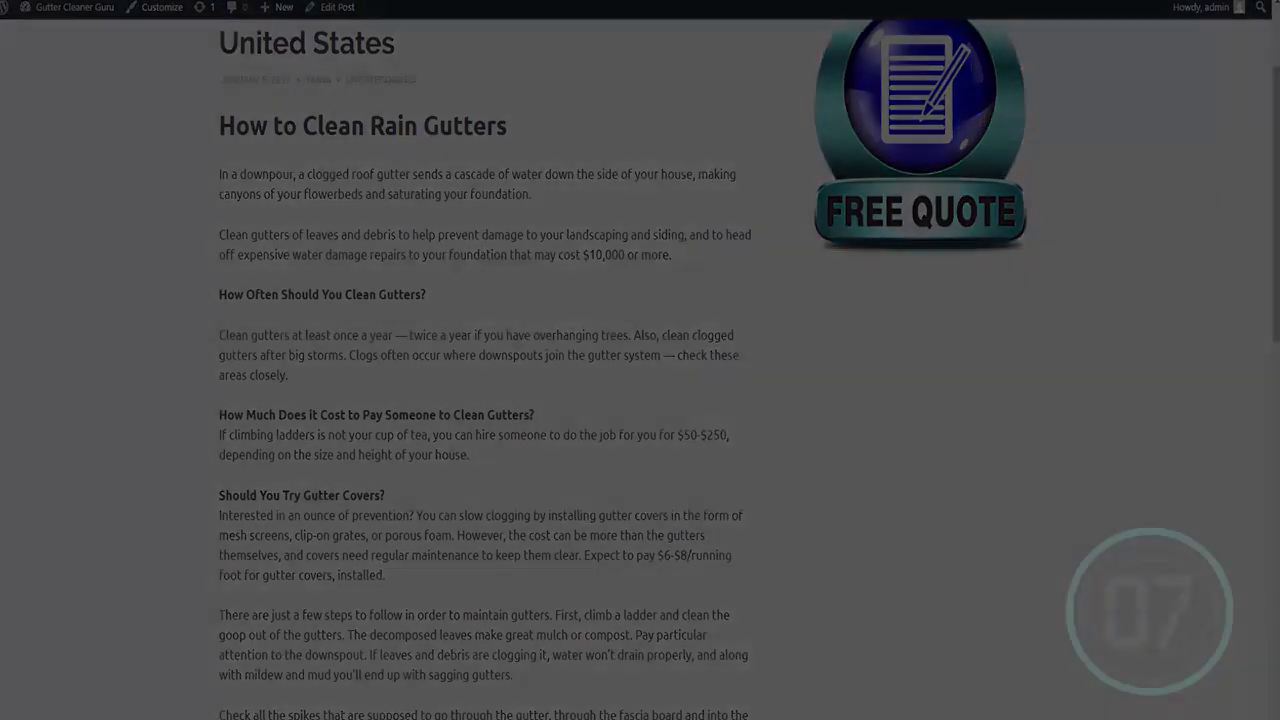